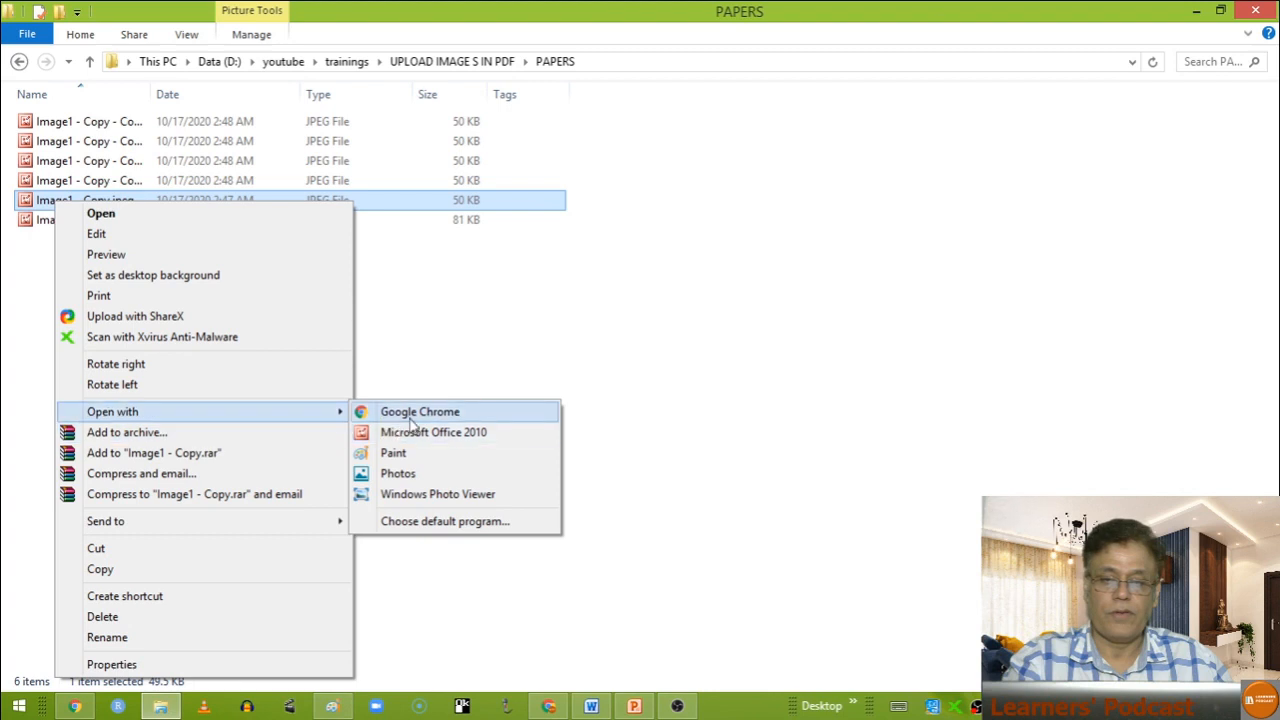
# Open Image1 - Copy.jpeg in Microsoft Office 2010 and apply Auto Correct to the scanned page photo
pyautogui.click(421, 433)
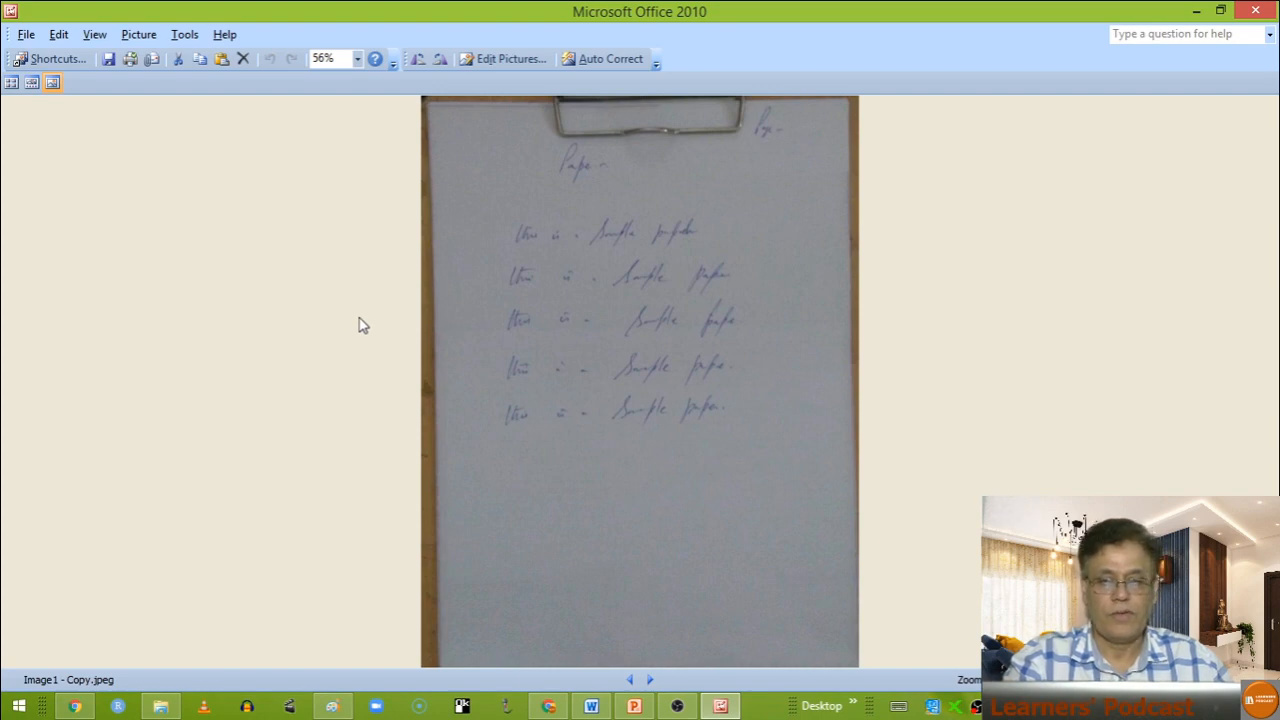
pyautogui.click(605, 59)
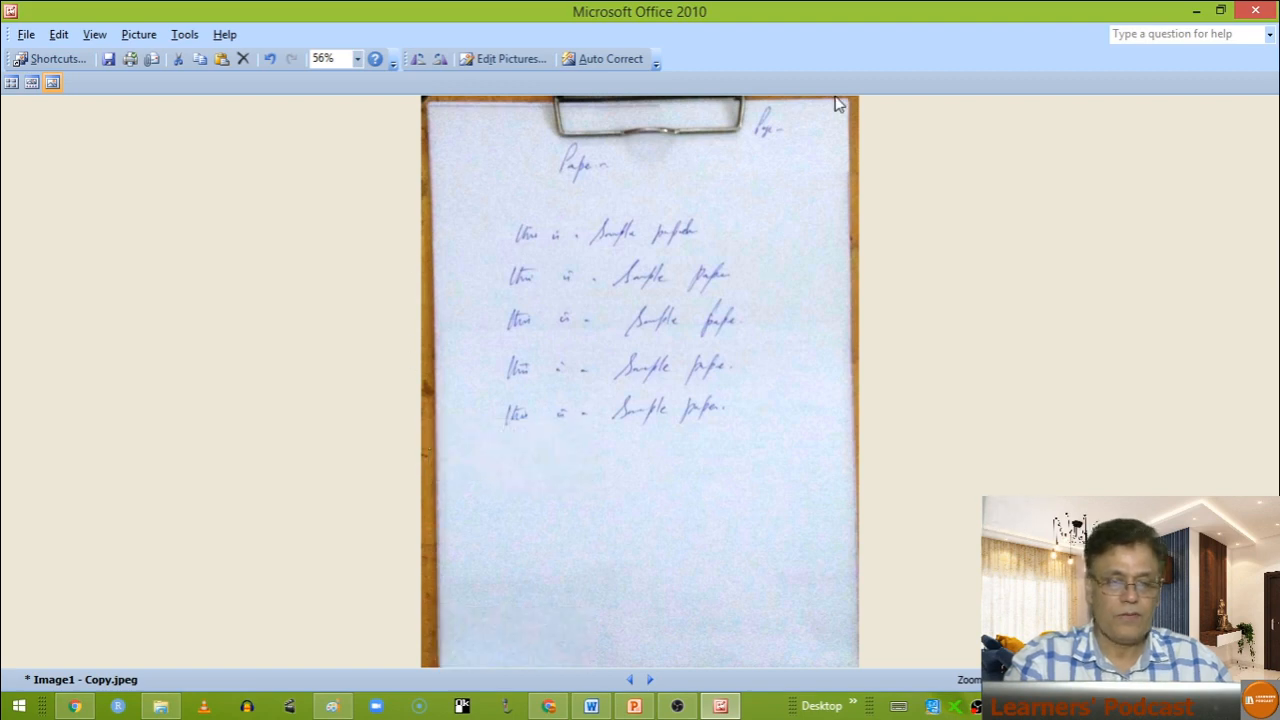
# Crop the page photo by about 54 pixels left, 38 right, 27 top and 32 bottom, and save it before closing the picture
pyautogui.click(515, 59)
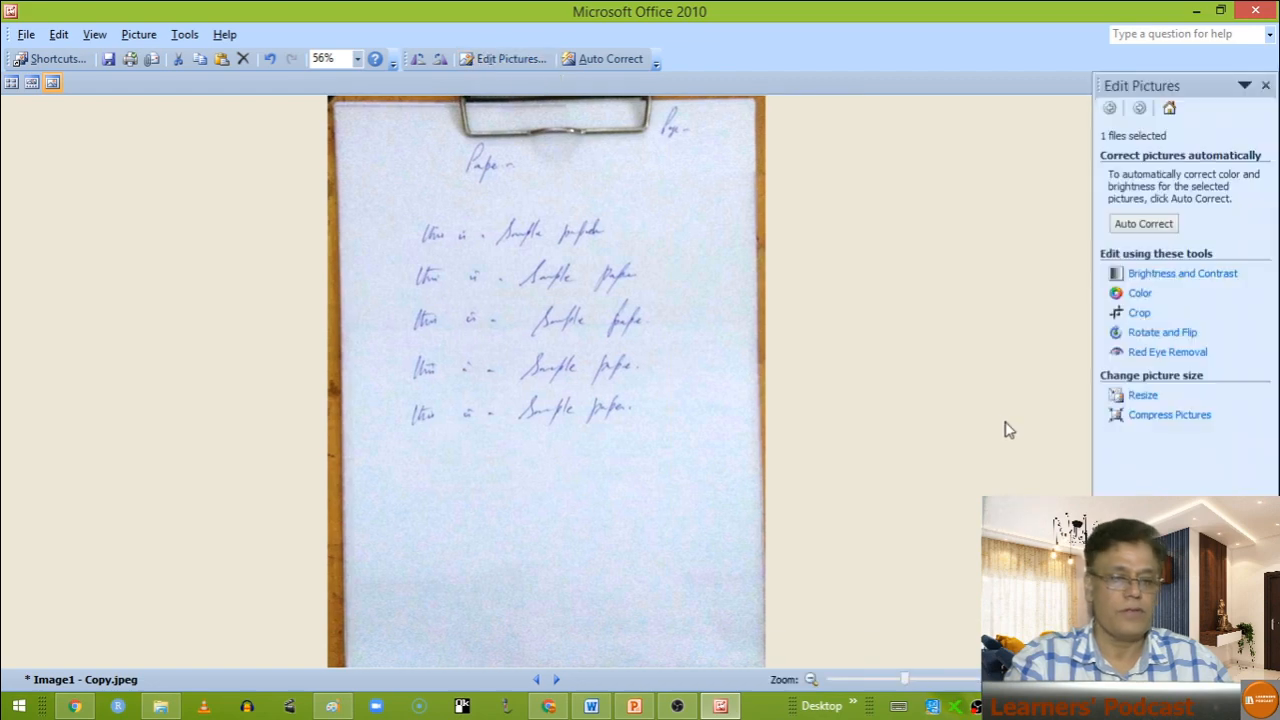
pyautogui.click(1137, 314)
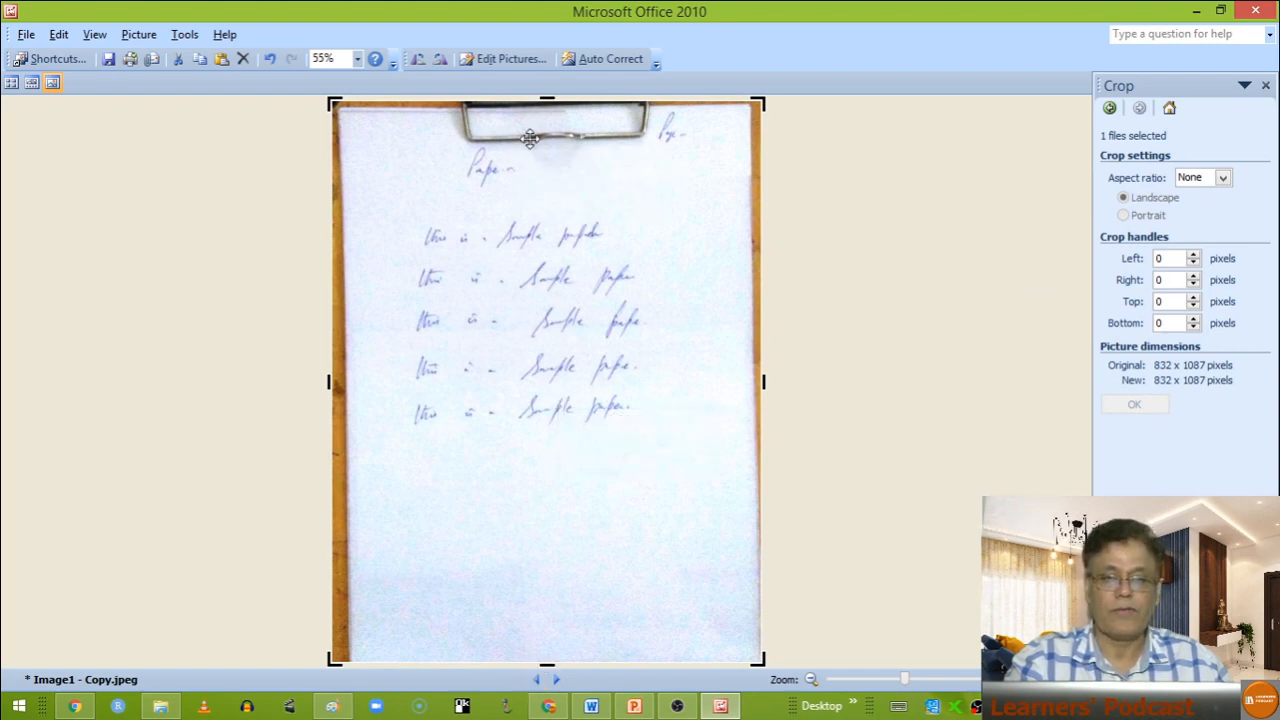
pyautogui.moveTo(547, 92); pyautogui.dragTo(548, 107)
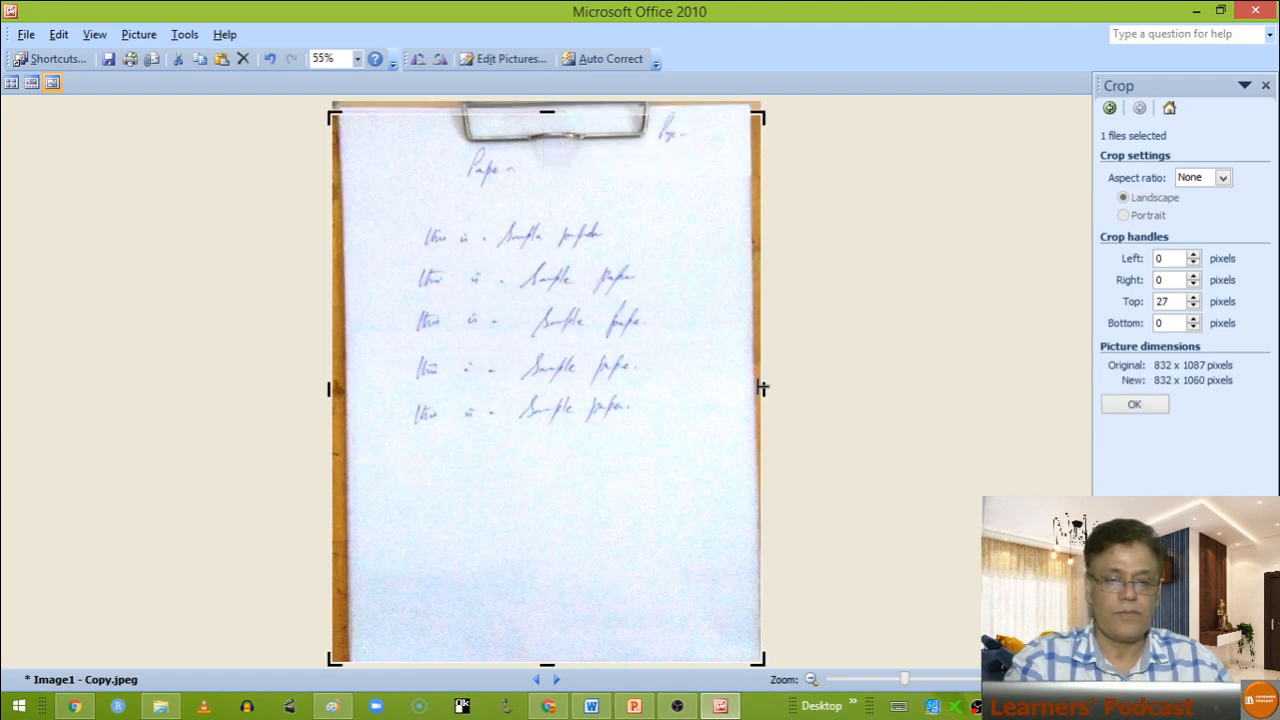
pyautogui.moveTo(766, 390); pyautogui.dragTo(746, 392)
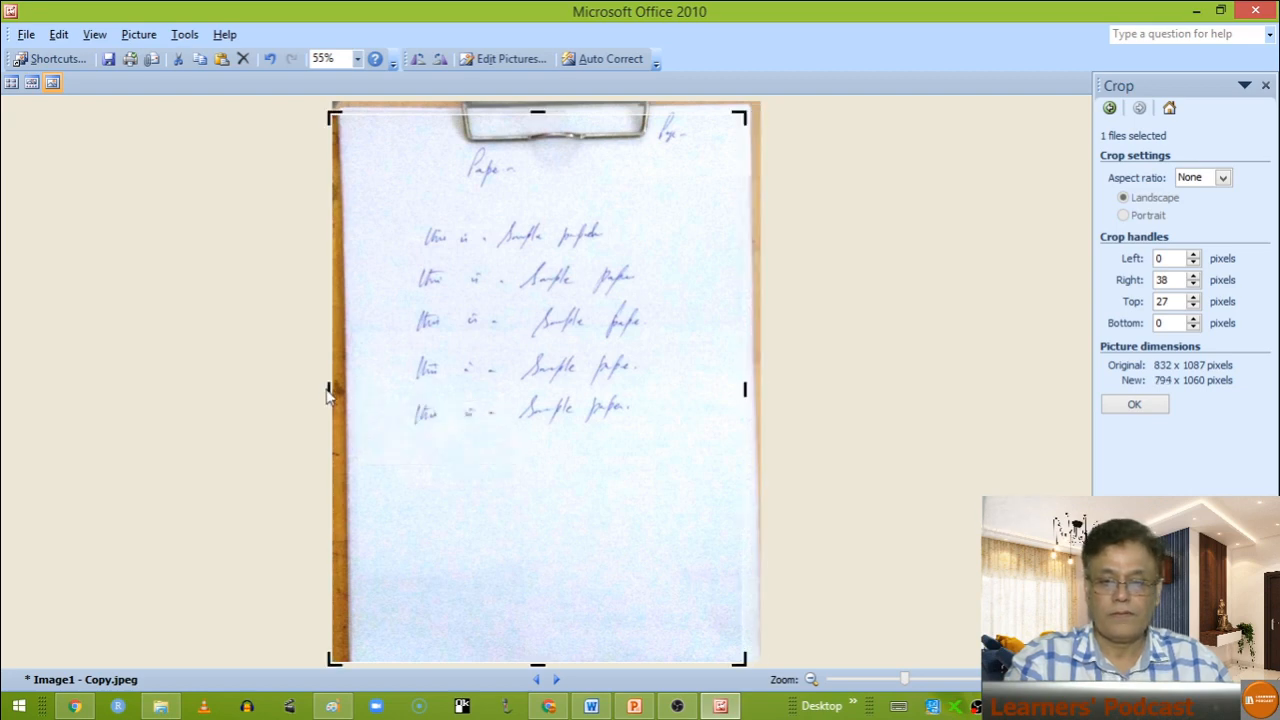
pyautogui.moveTo(325, 388); pyautogui.dragTo(357, 389)
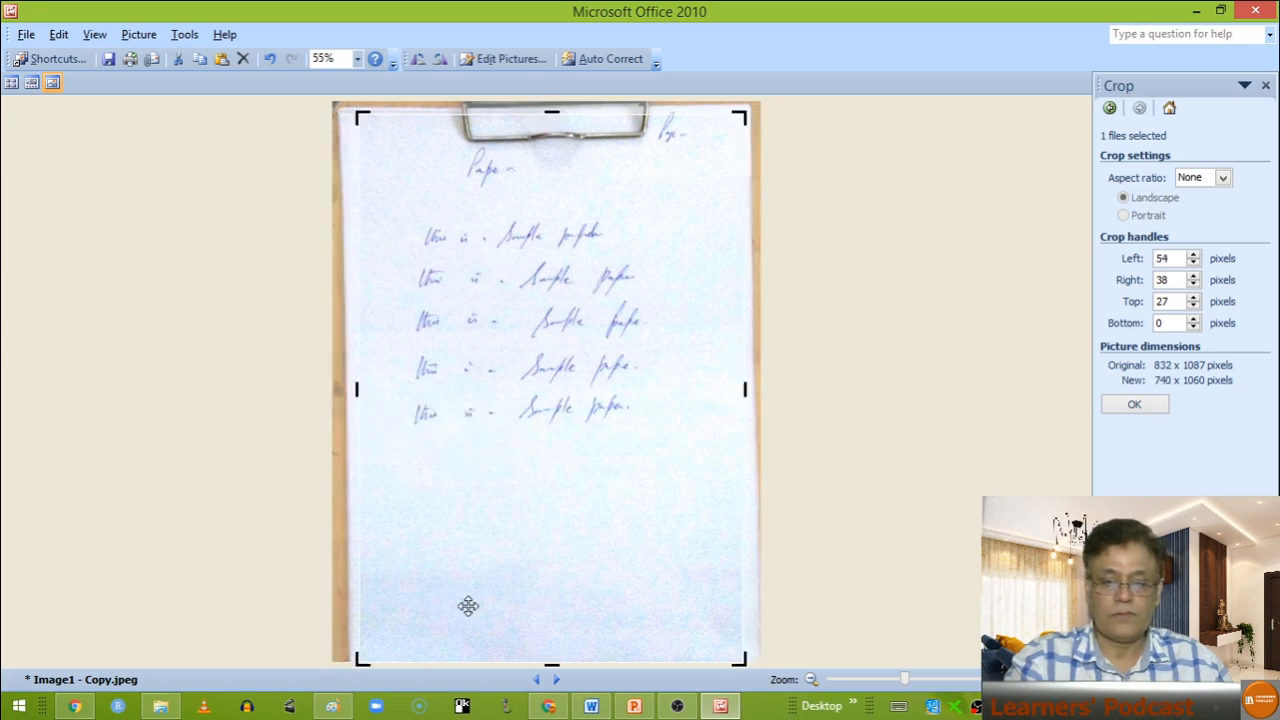
pyautogui.moveTo(553, 668); pyautogui.dragTo(552, 646)
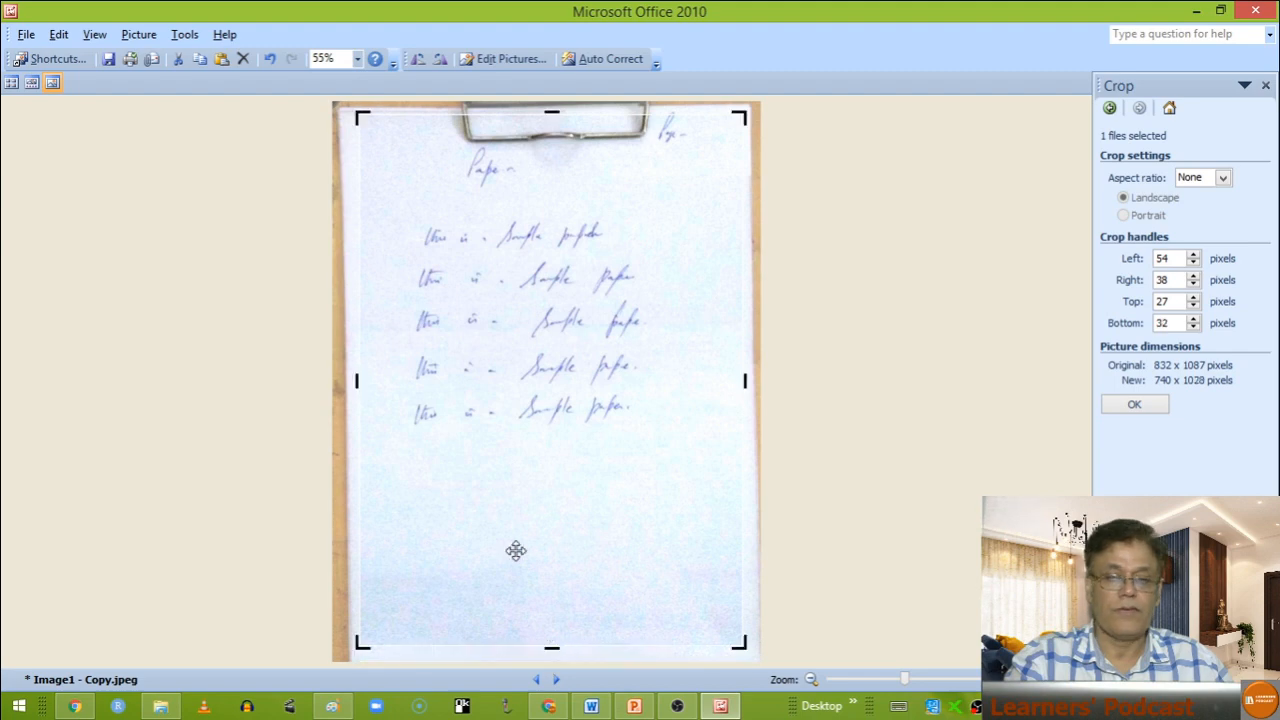
pyautogui.click(1146, 412)
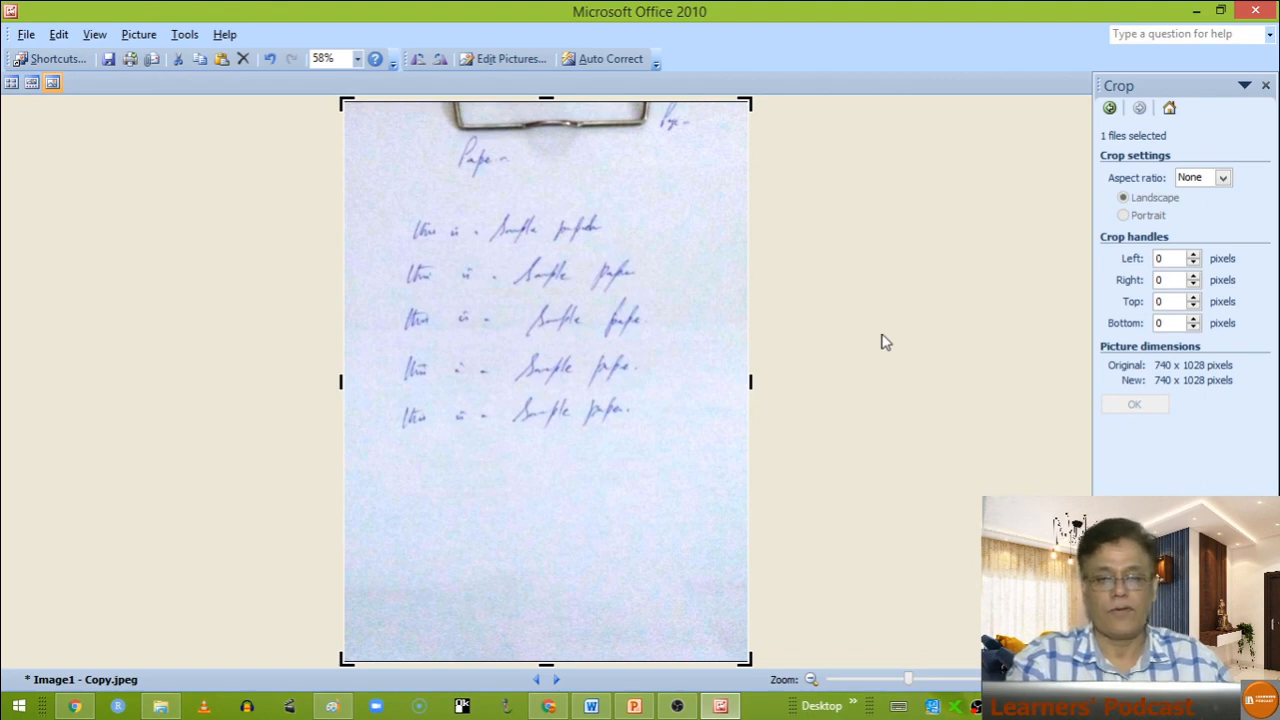
pyautogui.click(109, 60)
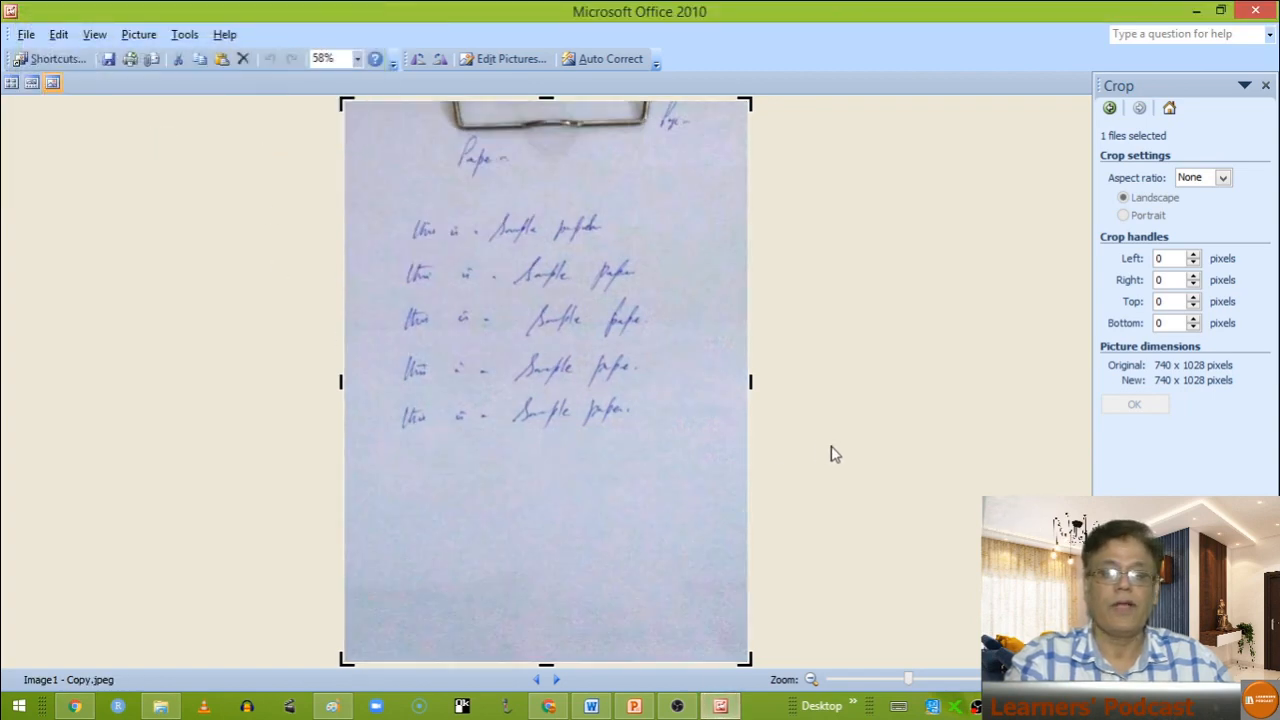
pyautogui.click(1256, 11)
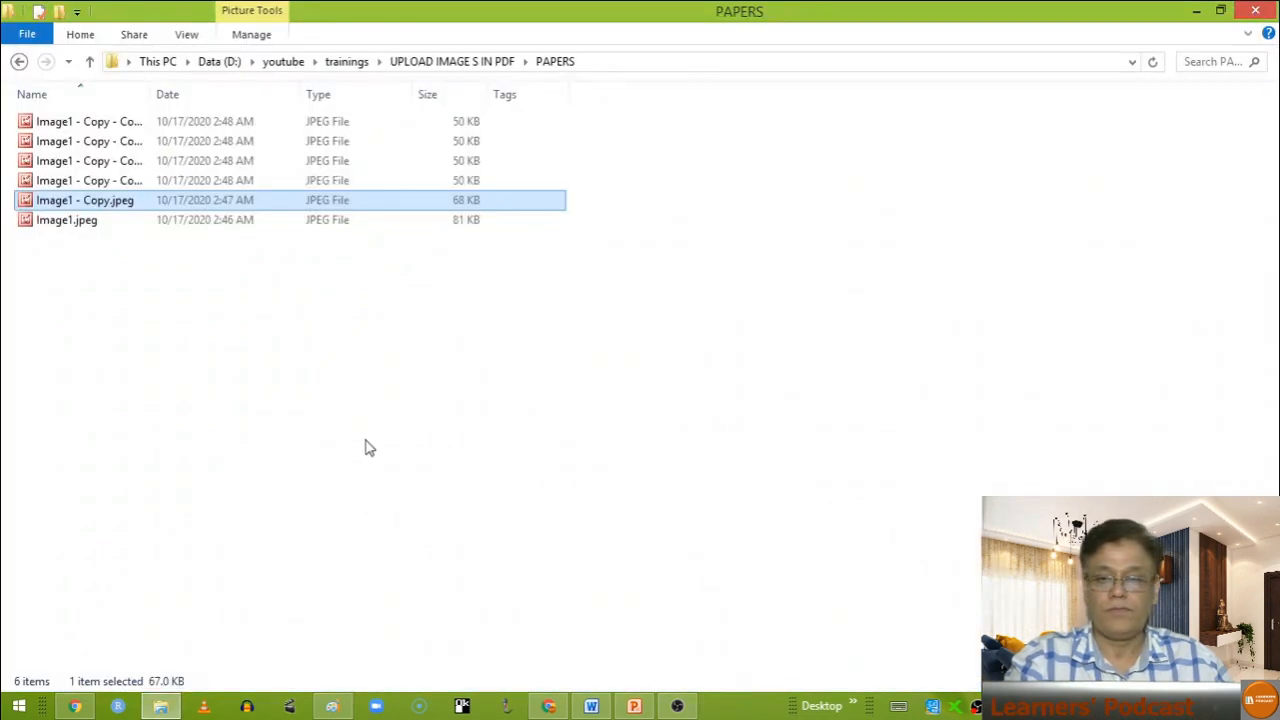
# Rename Image1 - Copy.jpeg as page-1, keeping the .jpeg extension
pyautogui.click(73, 204)
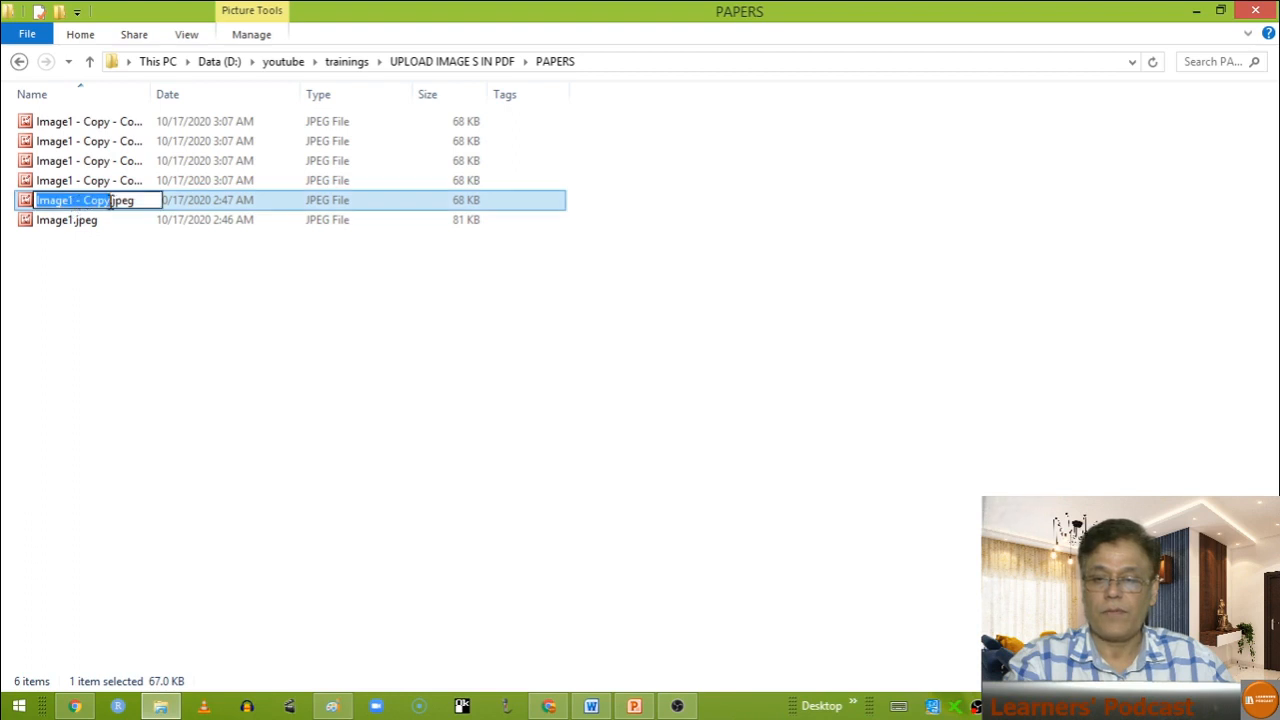
pyautogui.click(37, 200)
pyautogui.write('PAG')
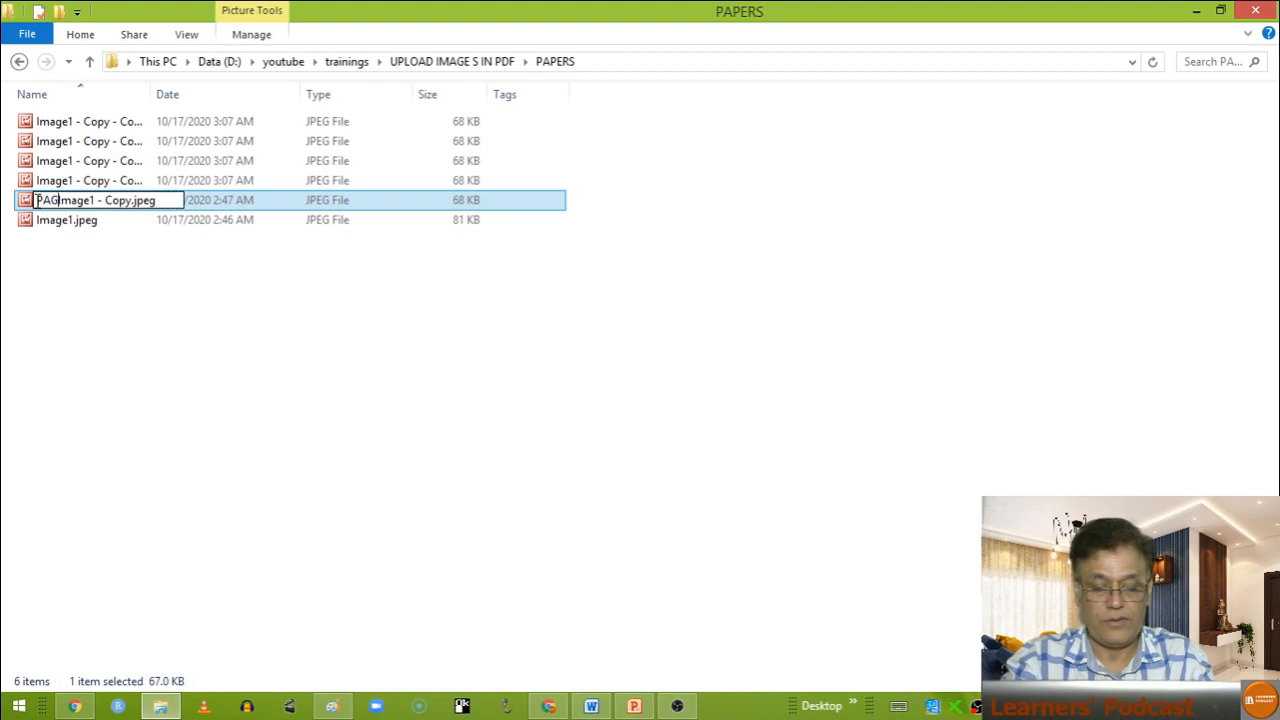
pyautogui.write('-1')
pyautogui.press('Delete')
pyautogui.press('Delete')
pyautogui.press('Delete')
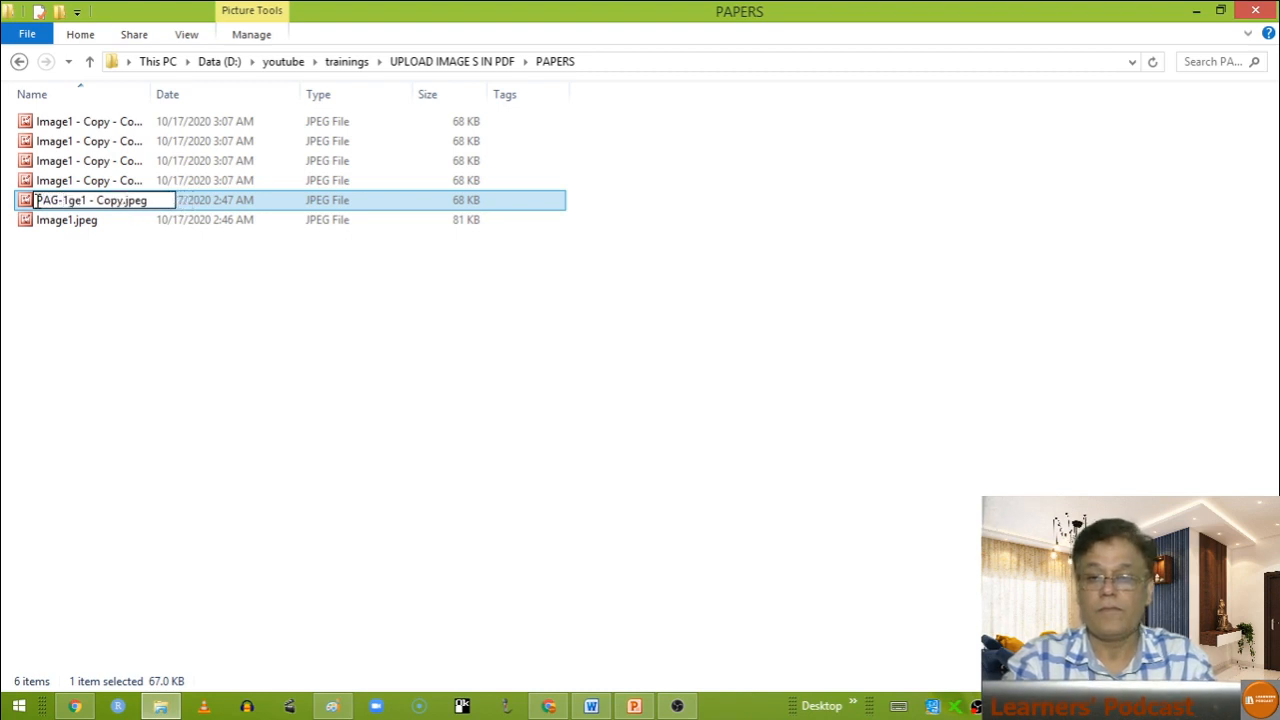
pyautogui.press('BackSpace')
pyautogui.press('BackSpace')
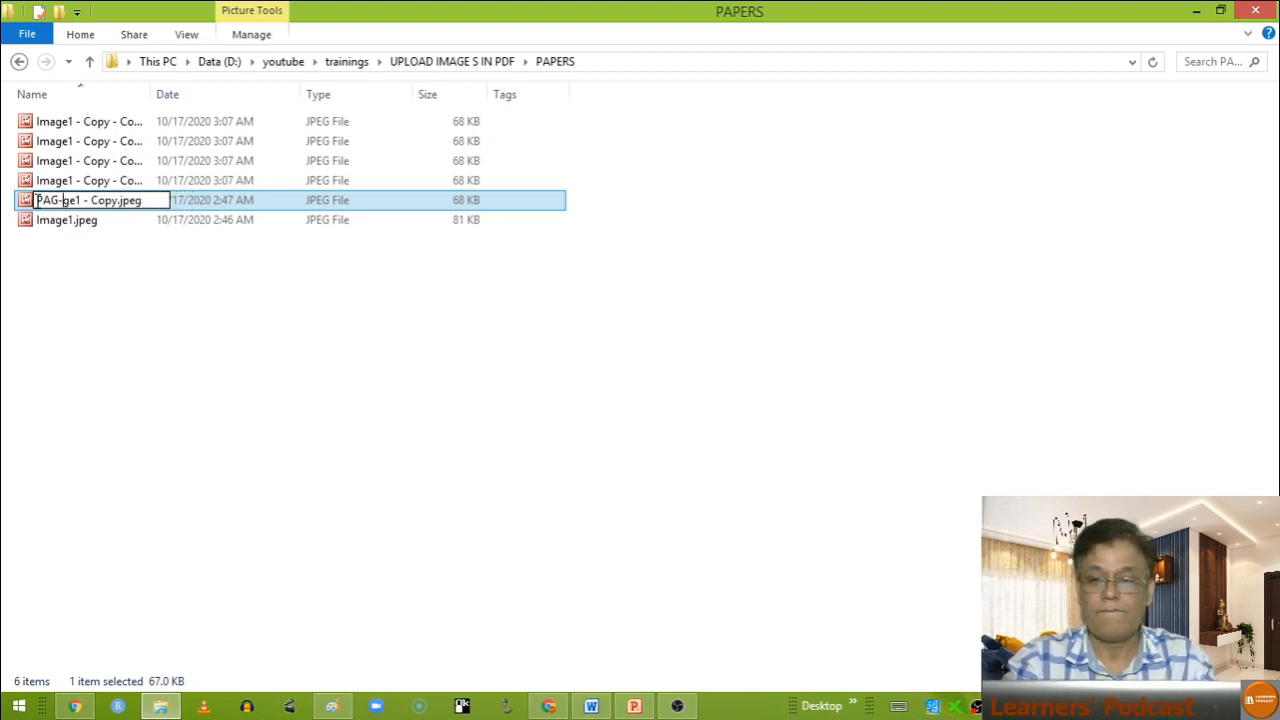
pyautogui.press('BackSpace')
pyautogui.press('BackSpace')
pyautogui.press('BackSpace')
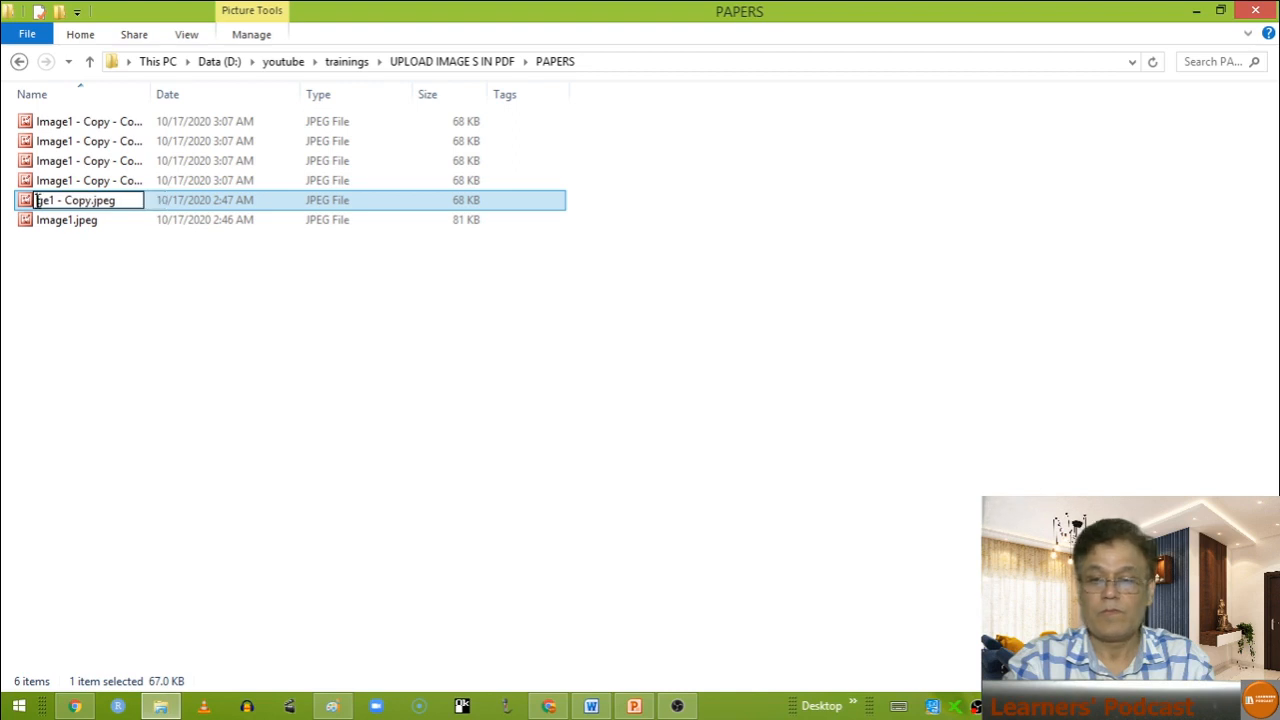
pyautogui.write('page-')
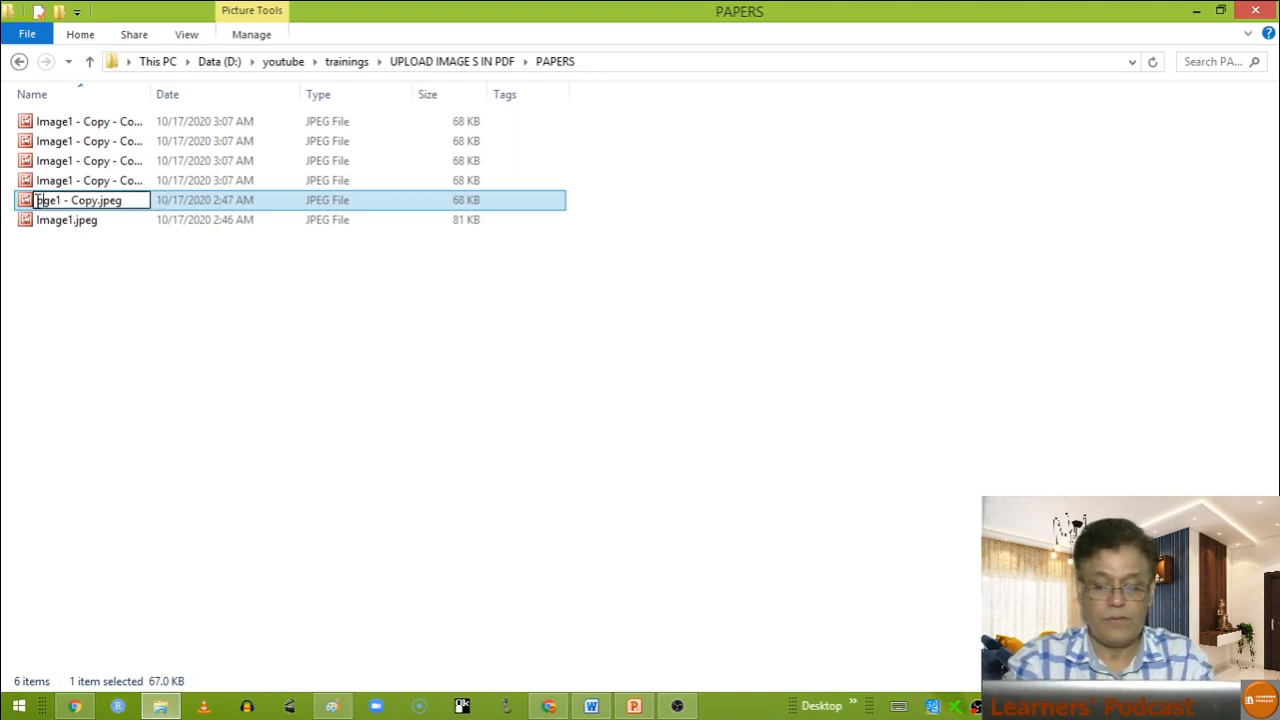
pyautogui.write('1')
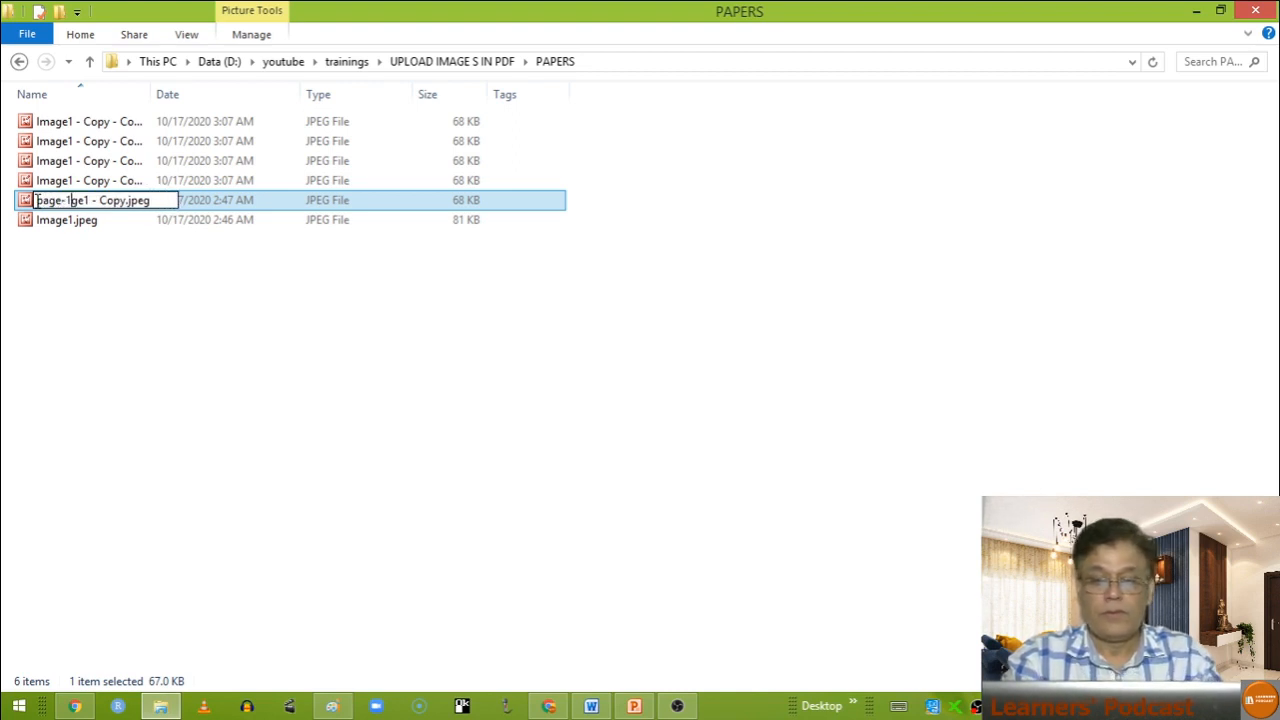
pyautogui.press('Delete')
pyautogui.press('Delete')
pyautogui.press('Delete')
pyautogui.press('Delete')
pyautogui.press('Delete')
pyautogui.press('Delete')
pyautogui.press('Delete')
pyautogui.press('Delete')
pyautogui.press('Delete')
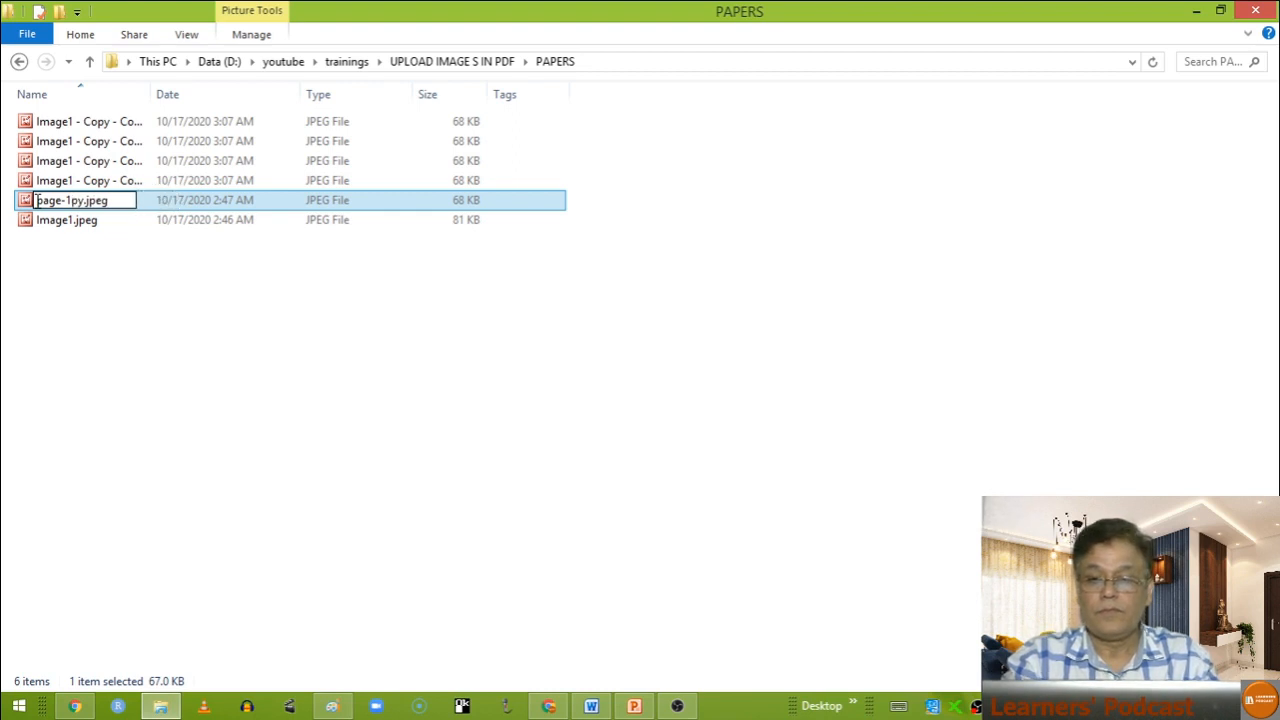
pyautogui.press('Delete')
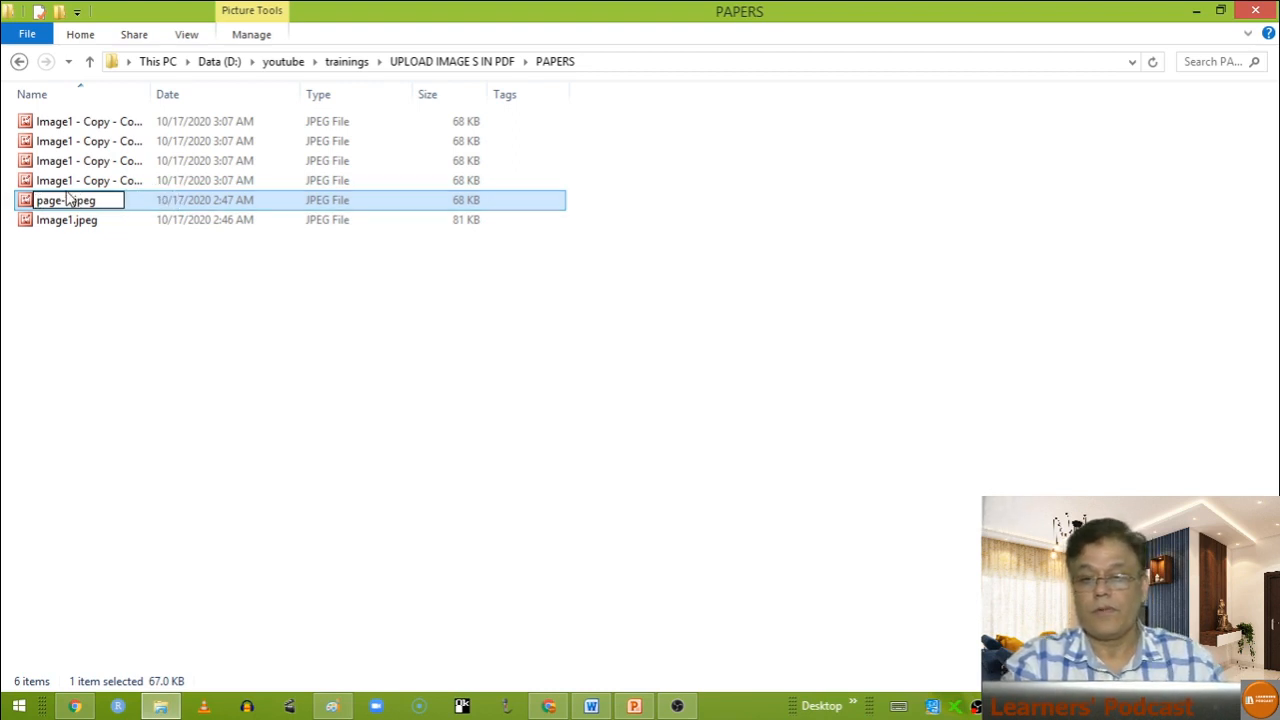
pyautogui.click(46, 181)
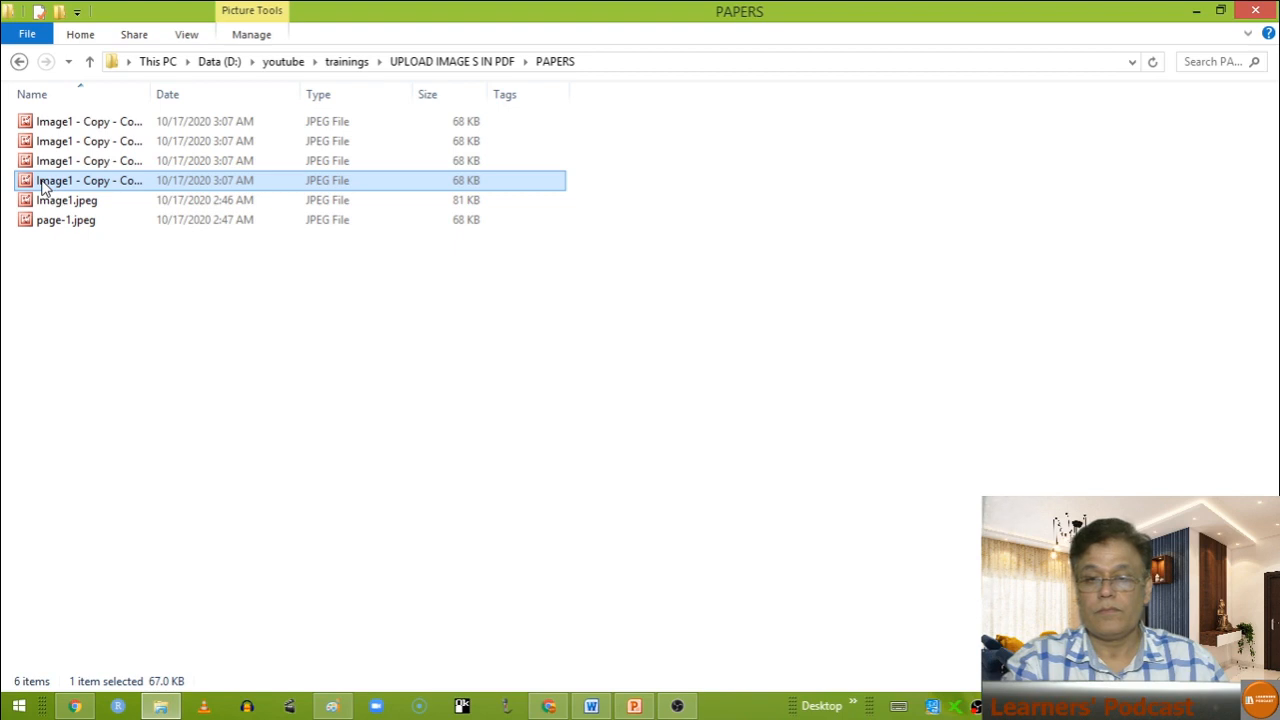
# Rename Image1.jpeg as page-2, keeping the .jpeg extension
pyautogui.press('F2')
pyautogui.click(45, 203)
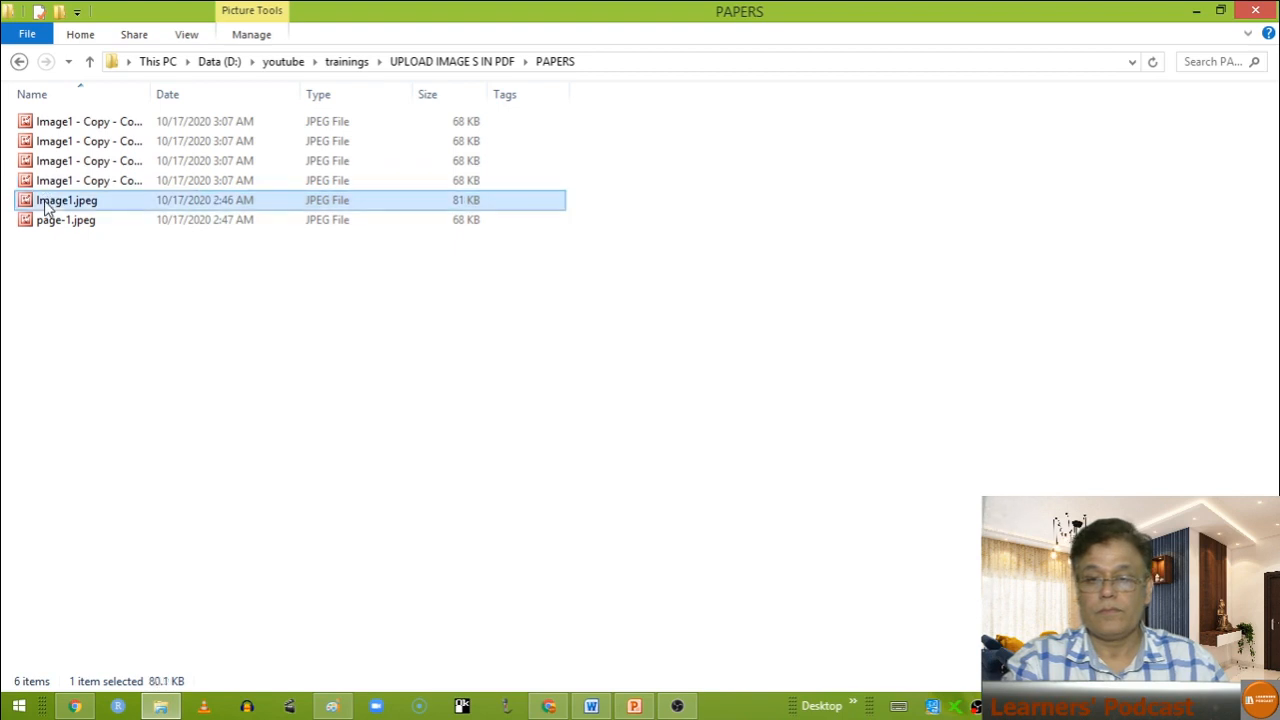
pyautogui.press('F2')
pyautogui.write('page-')
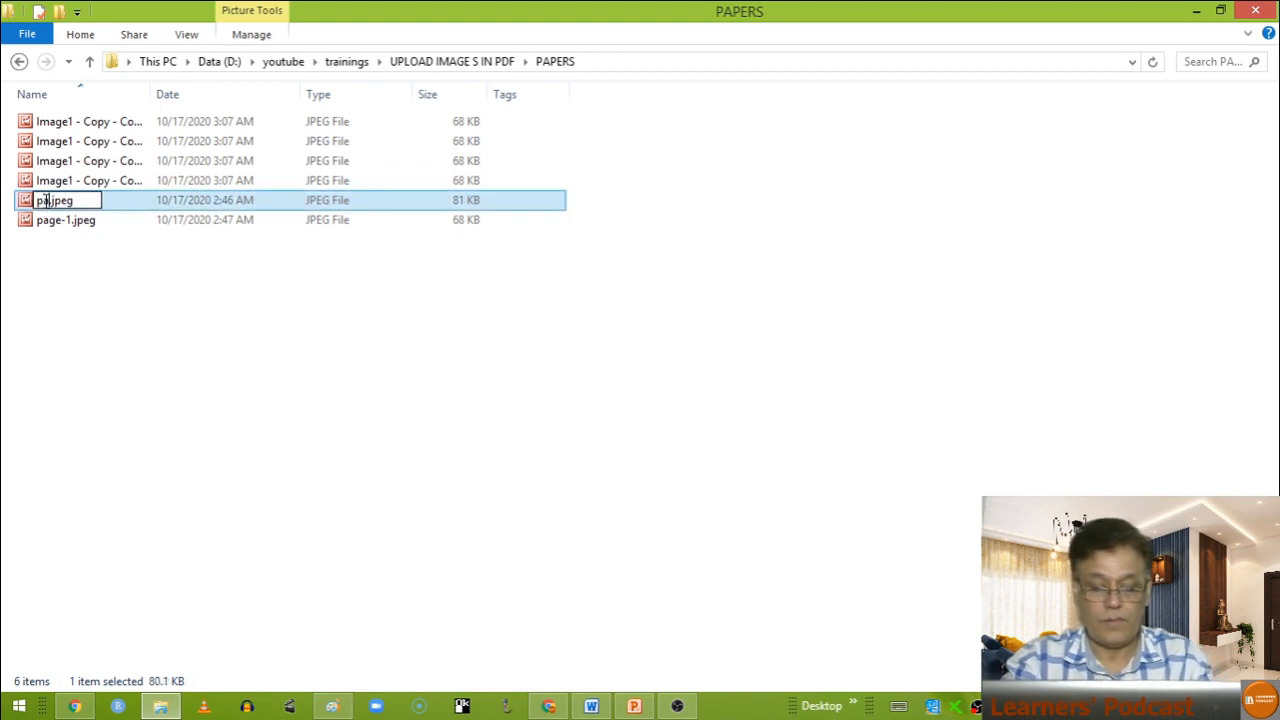
pyautogui.write('2')
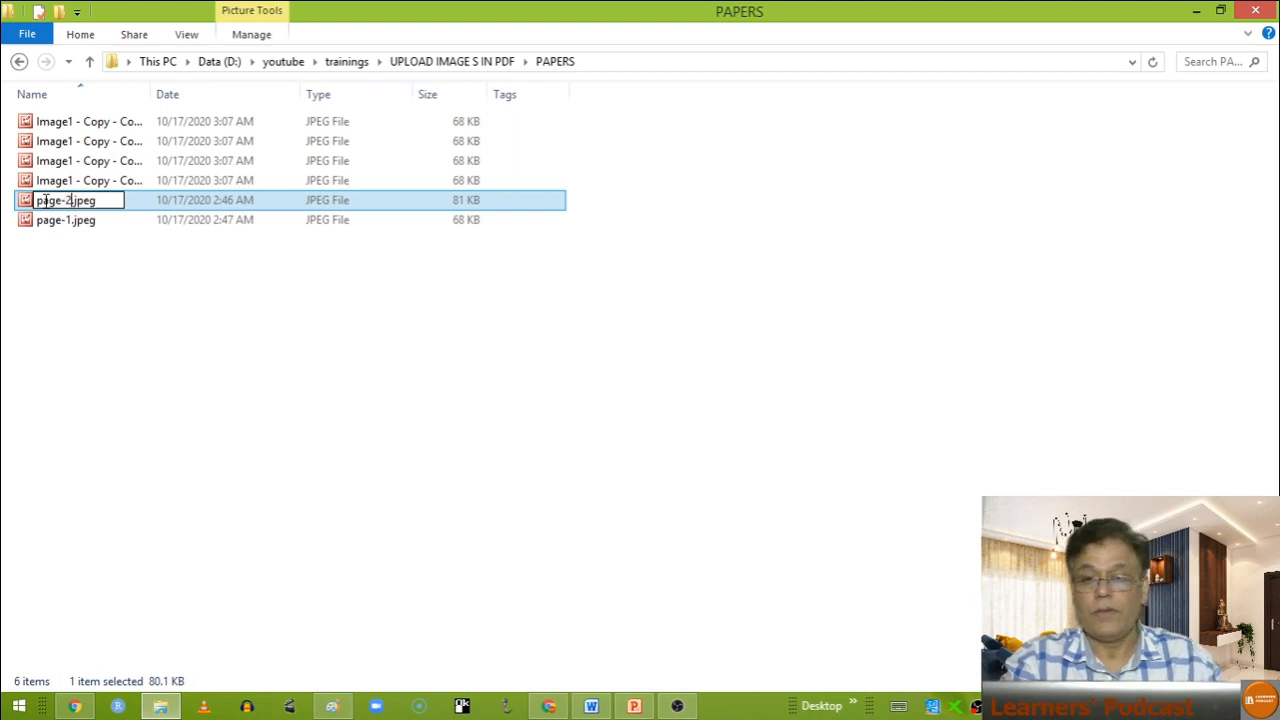
# Rename Image1 - Copy - Copy.jpeg as page-3 and Image1 - Copy - Copy (4).jpeg as page-4
pyautogui.click(42, 182)
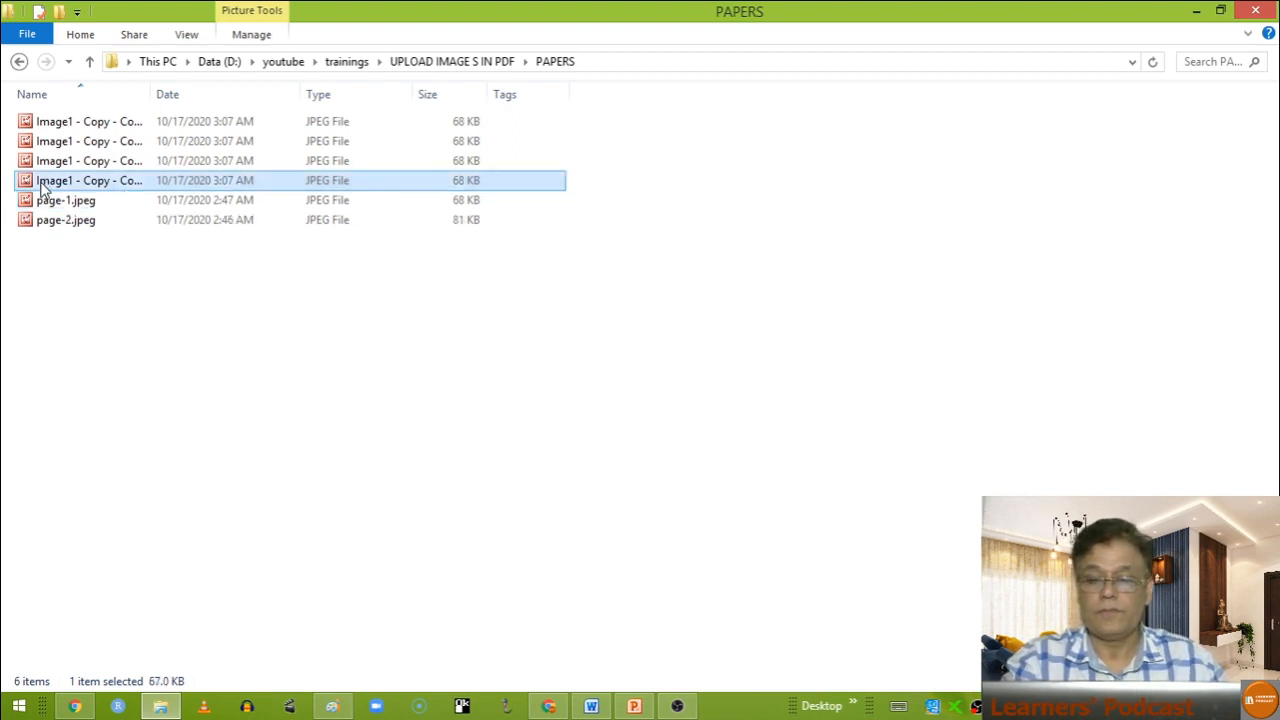
pyautogui.click(42, 182)
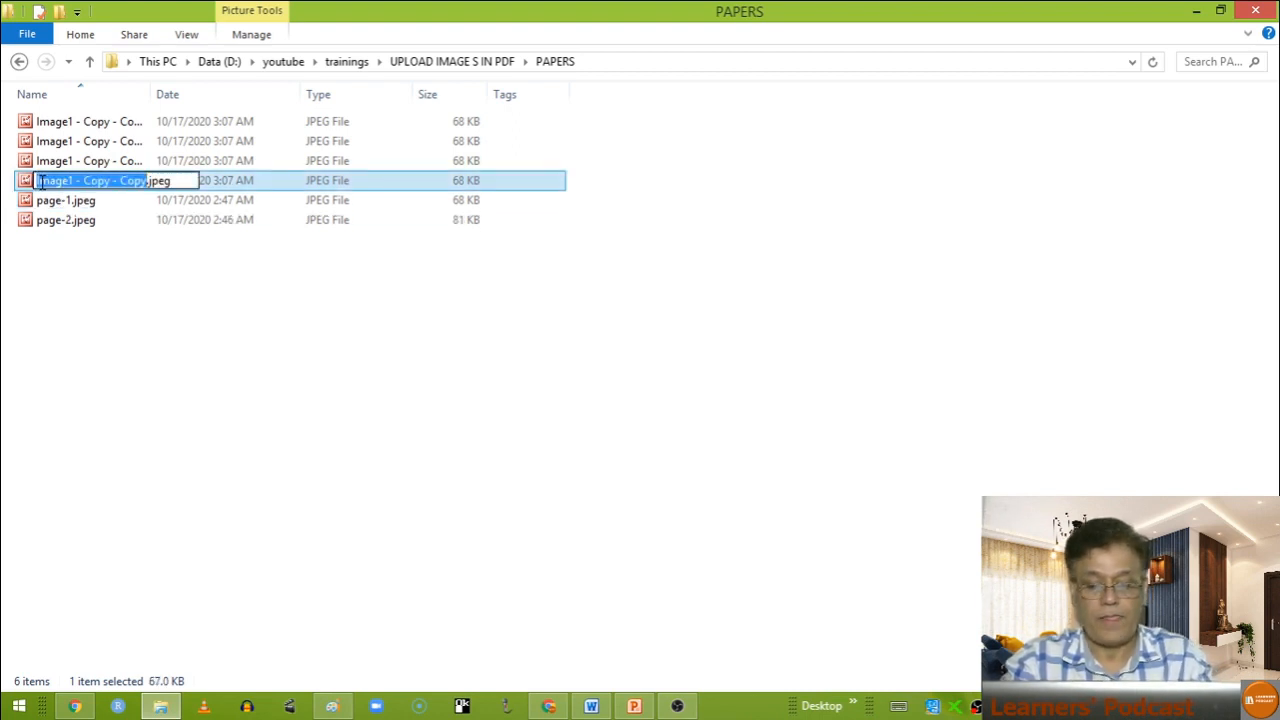
pyautogui.write('page-3')
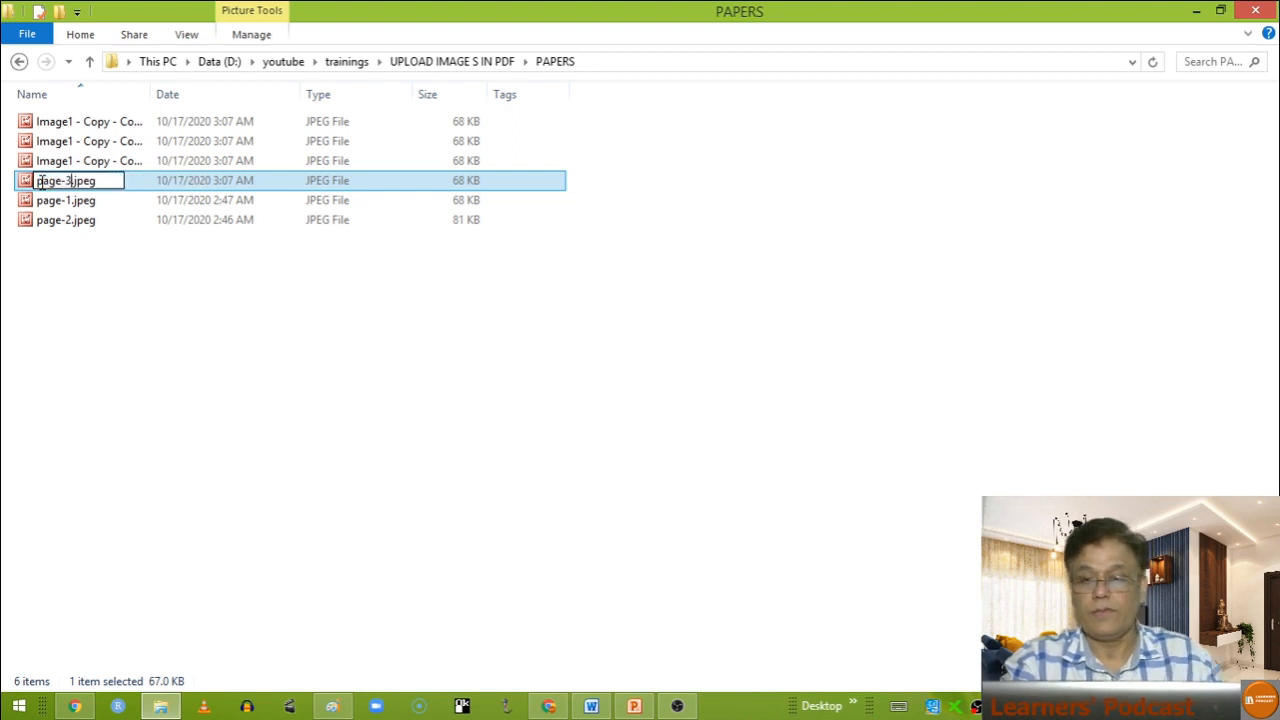
pyautogui.click(44, 168)
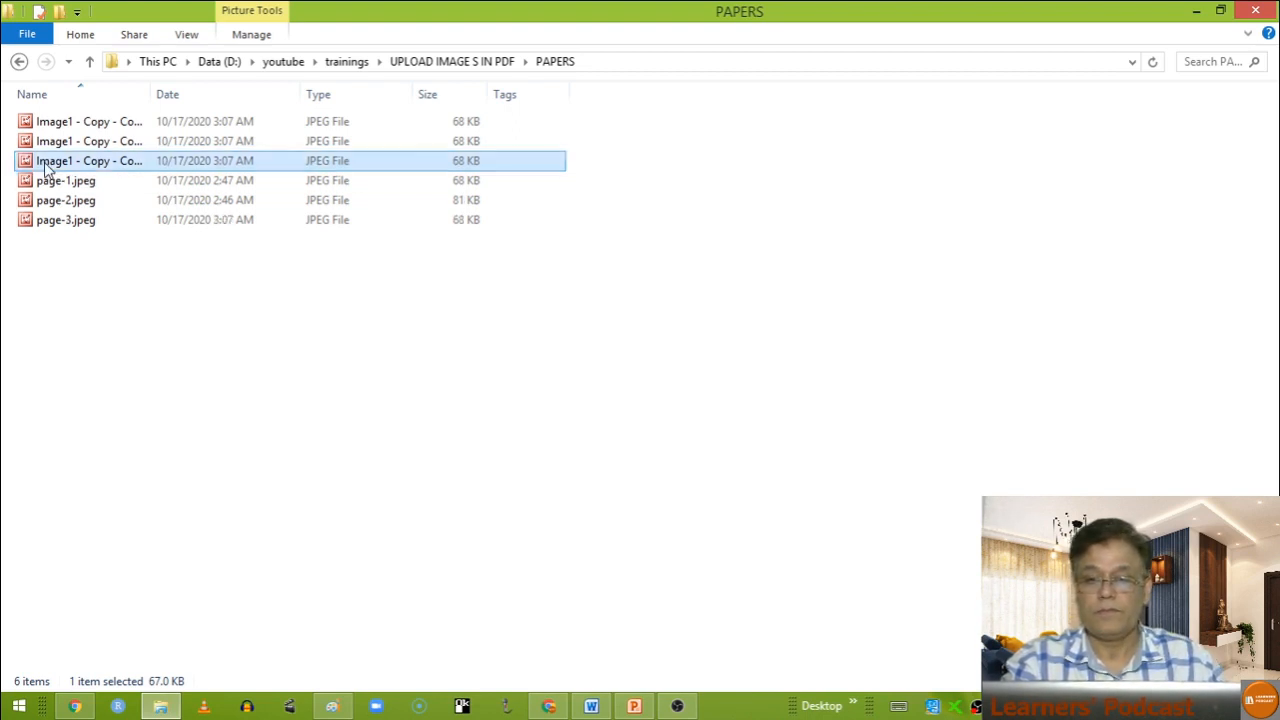
pyautogui.click(44, 165)
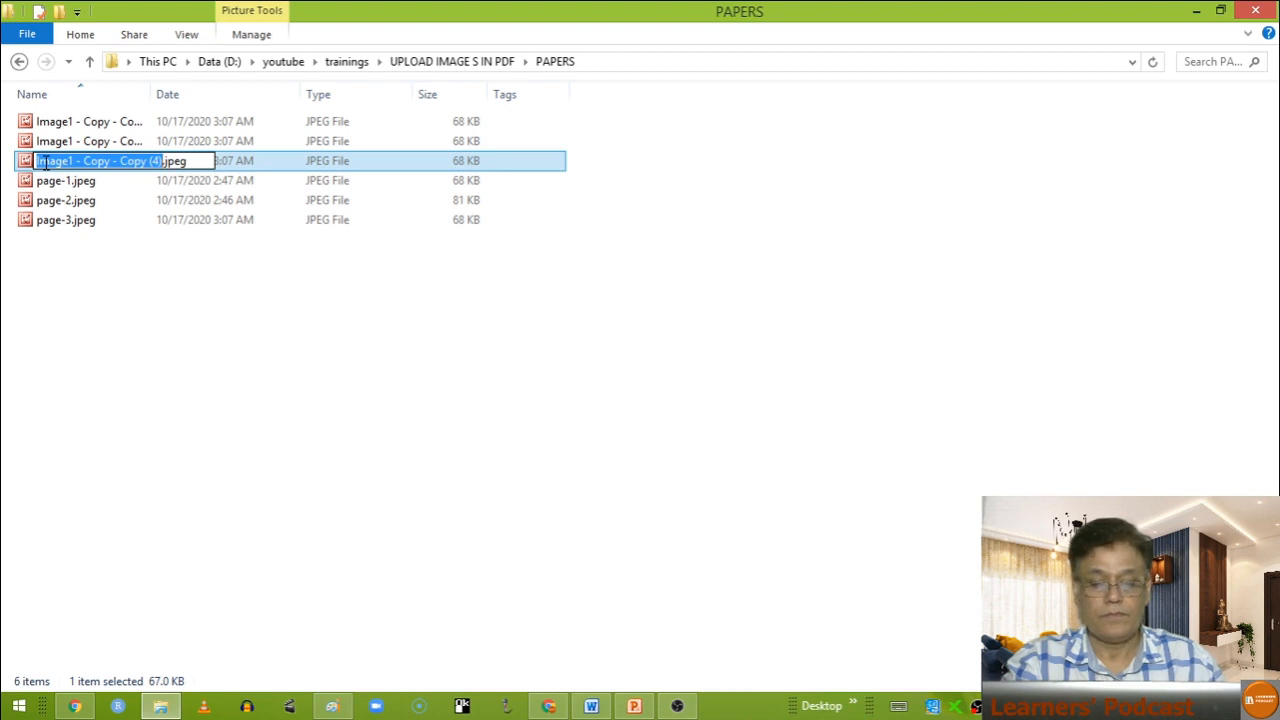
pyautogui.write('page-4')
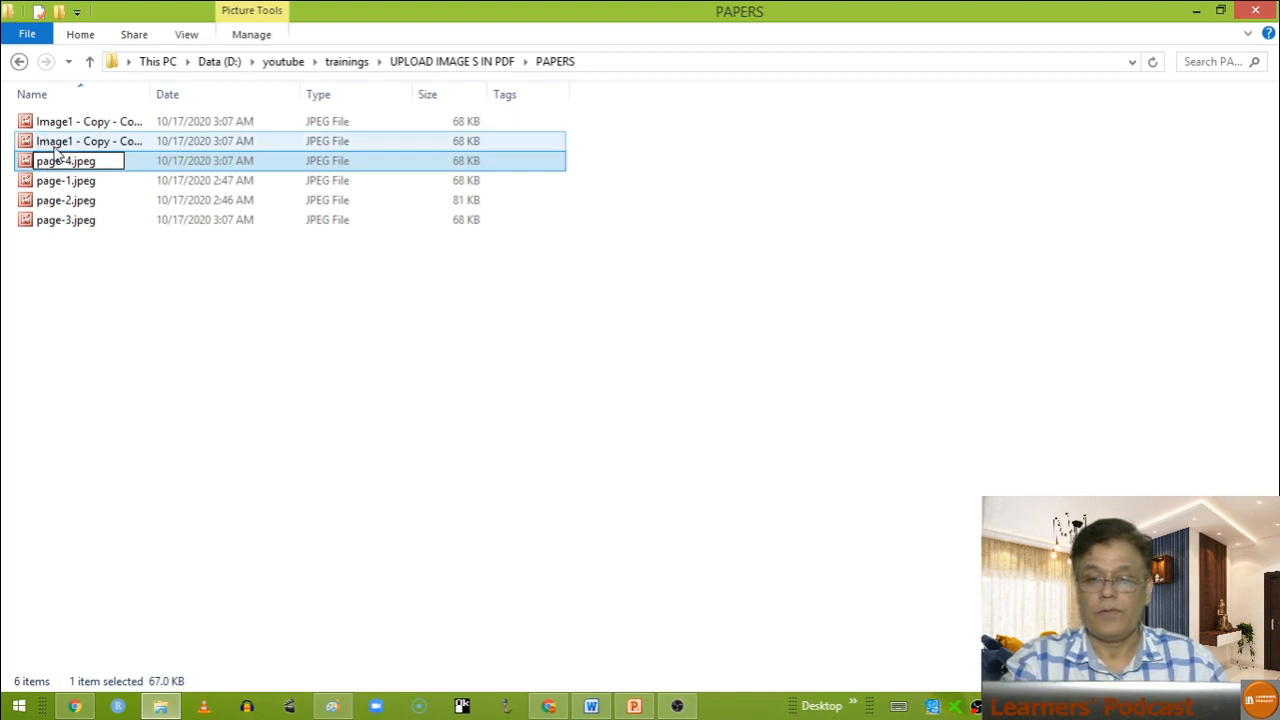
# Rename Image1 - Copy - Copy (3).jpeg as page-5 in the PAPERS folder
pyautogui.click(55, 145)
pyautogui.click(56, 145)
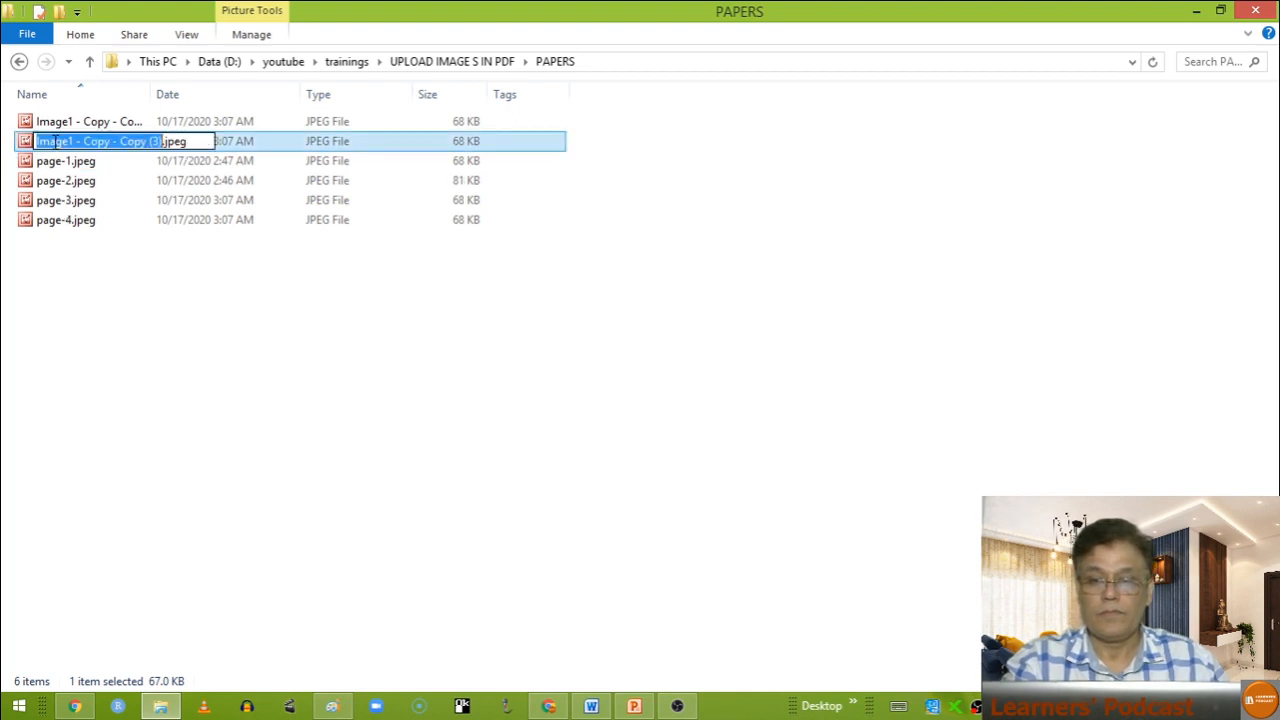
pyautogui.write('pag')
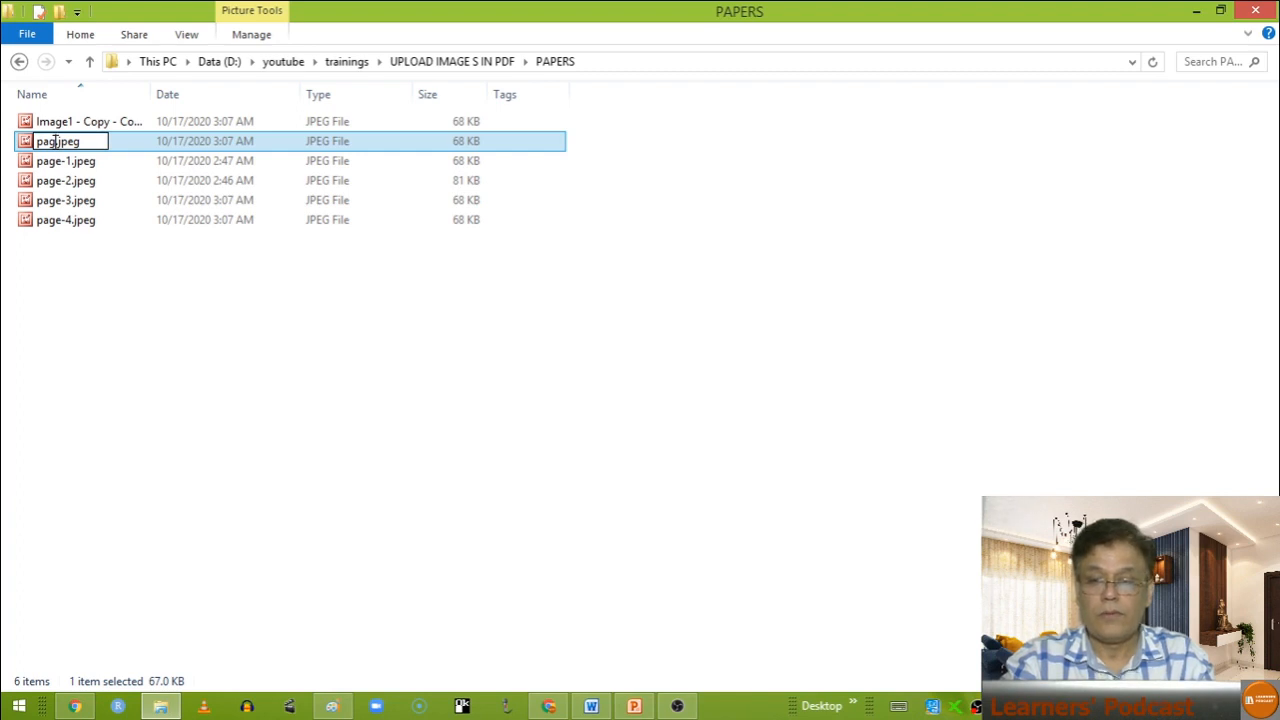
pyautogui.write('e-5')
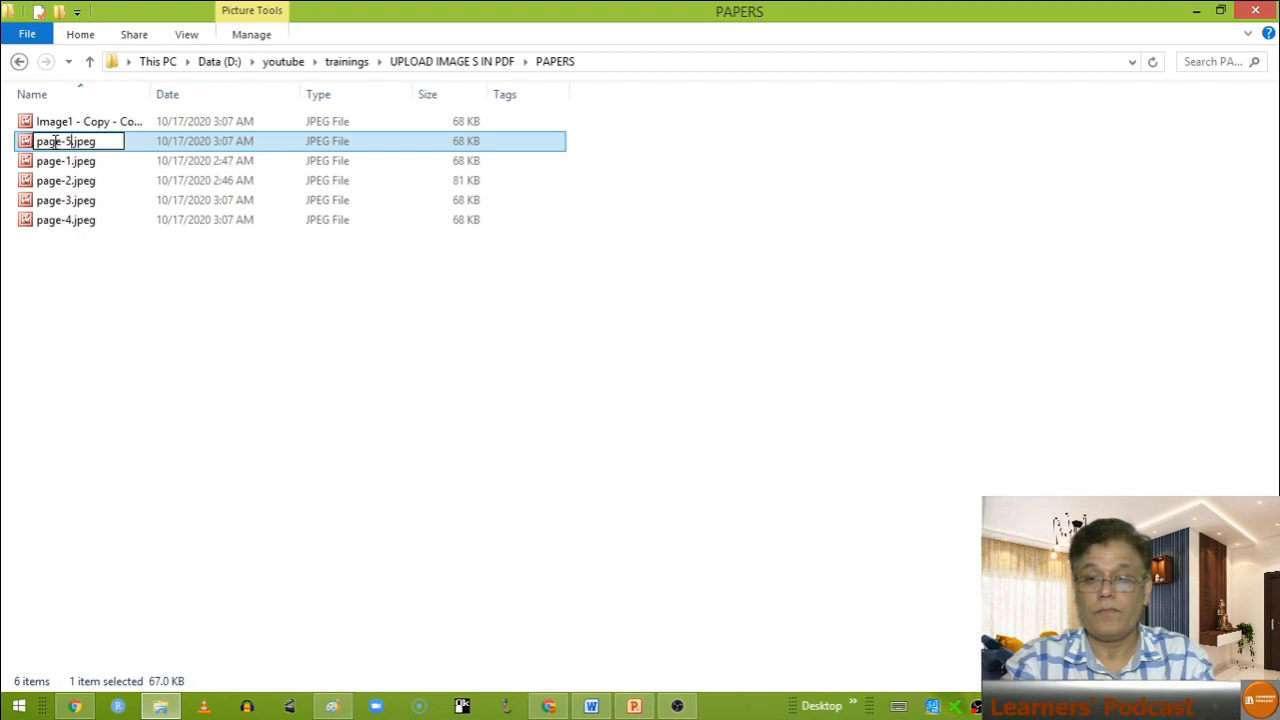
pyautogui.press('Return')
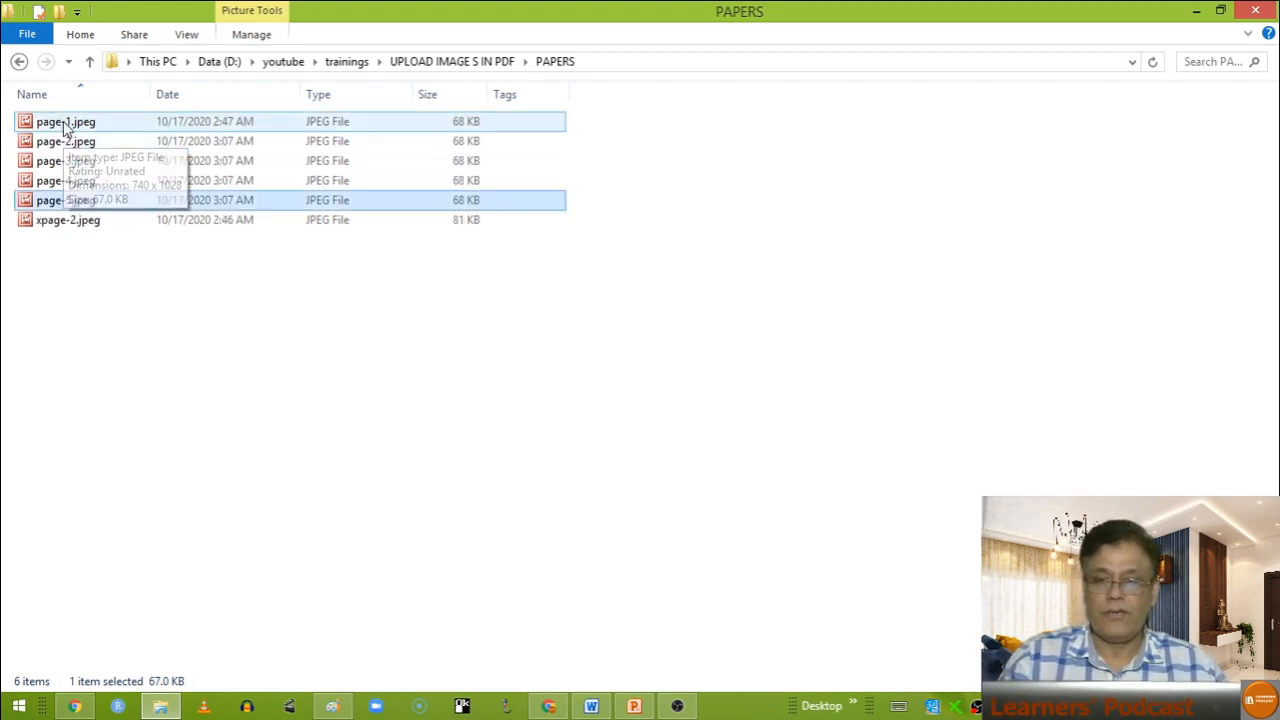
pyautogui.click(65, 122)
pyautogui.click(99, 337)
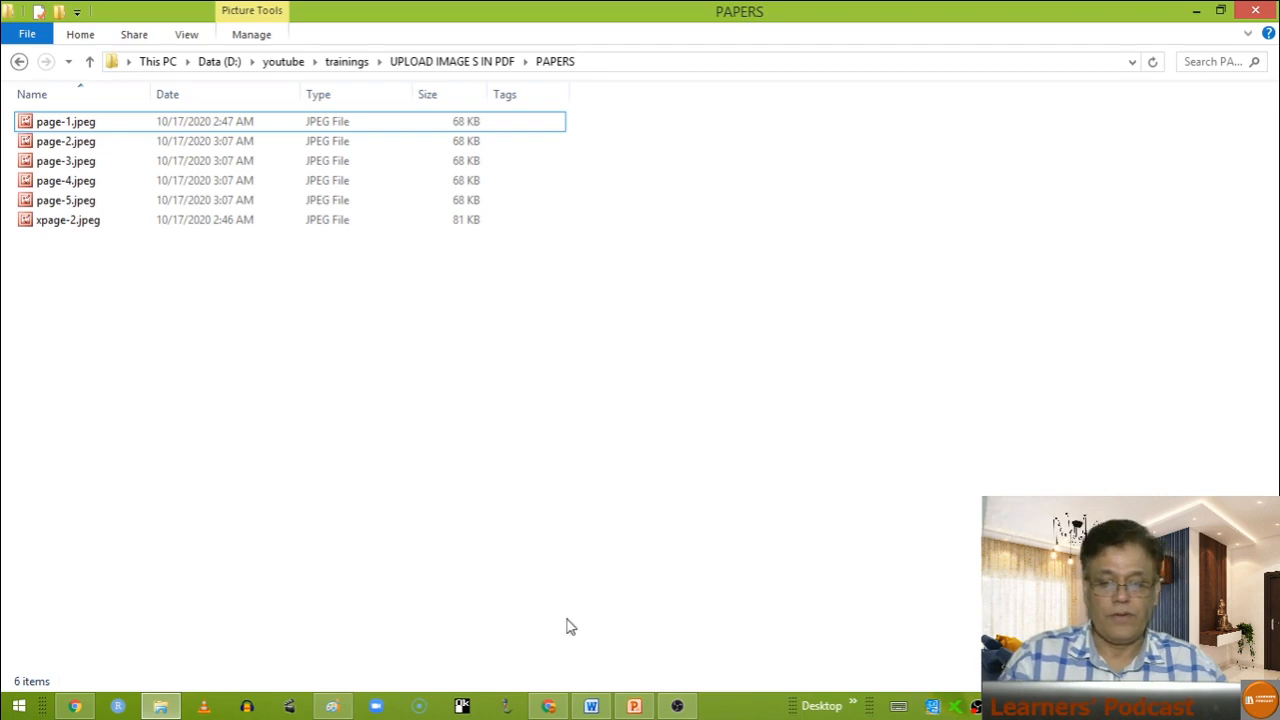
# Switch to the imagetopdf.com page in Chrome and upload page-1.jpeg through page-5.jpeg from the PAPERS folder
pyautogui.click(556, 708)
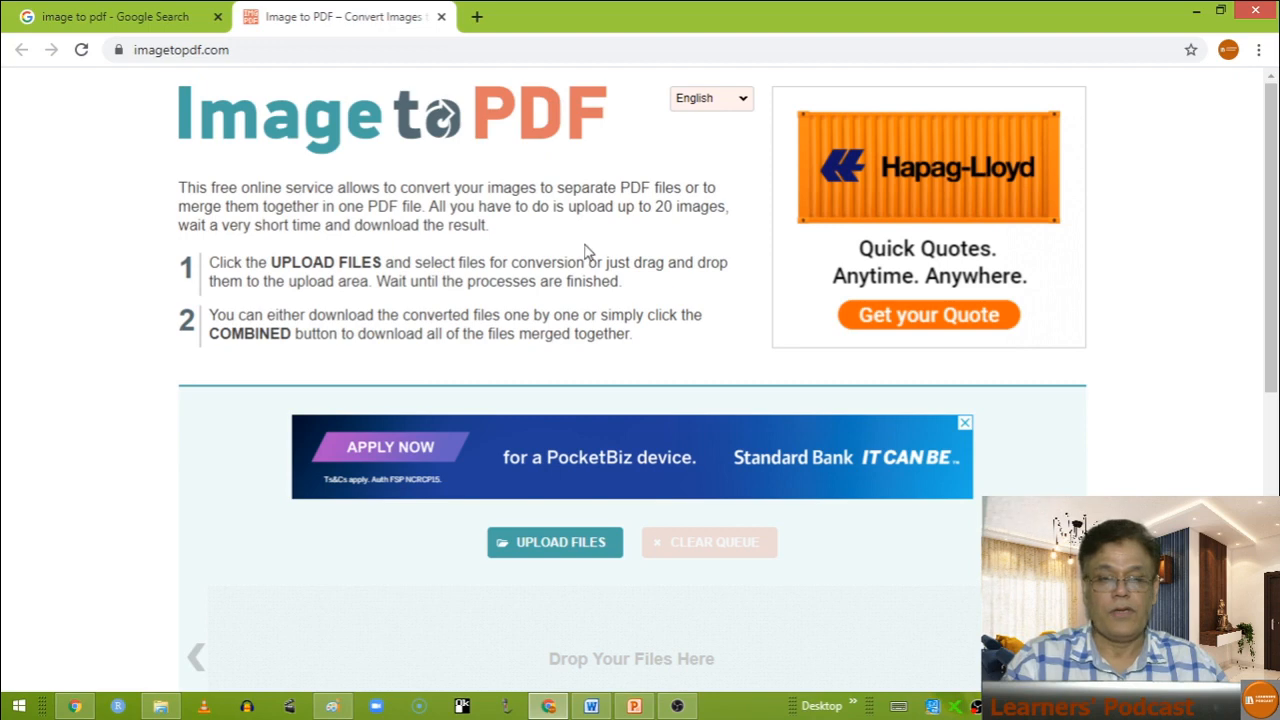
pyautogui.click(561, 545)
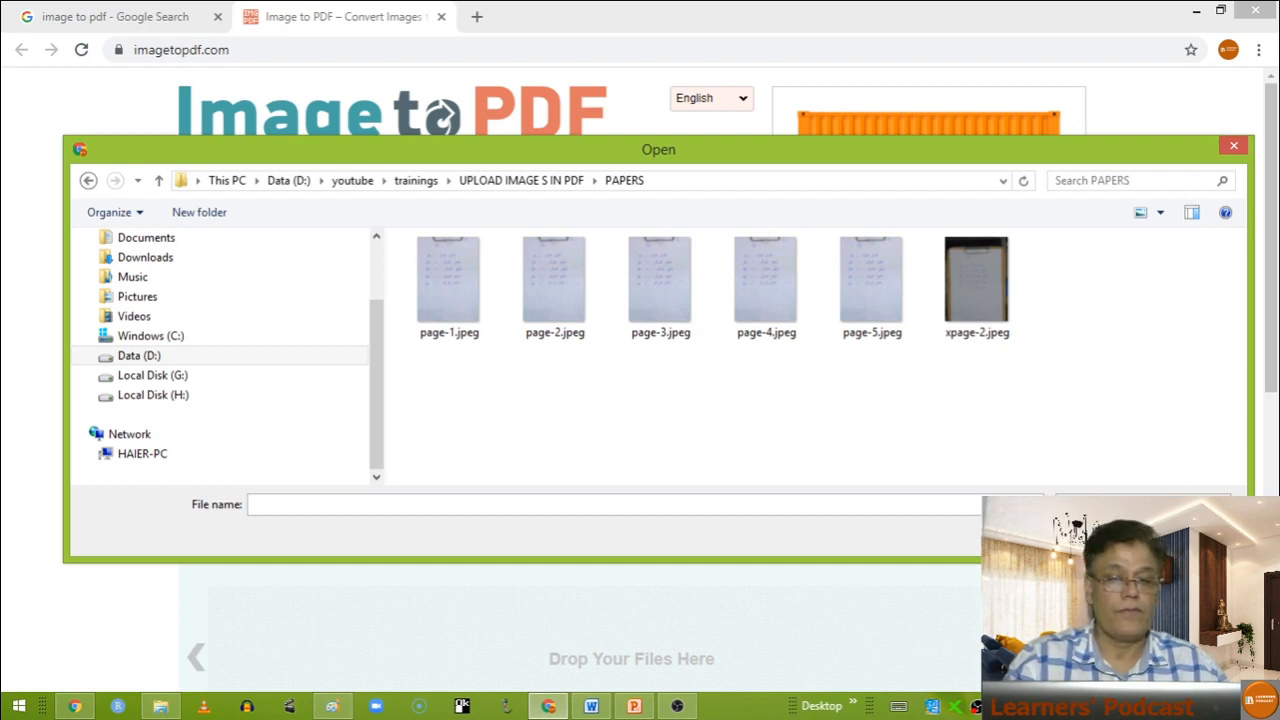
pyautogui.click(449, 293)
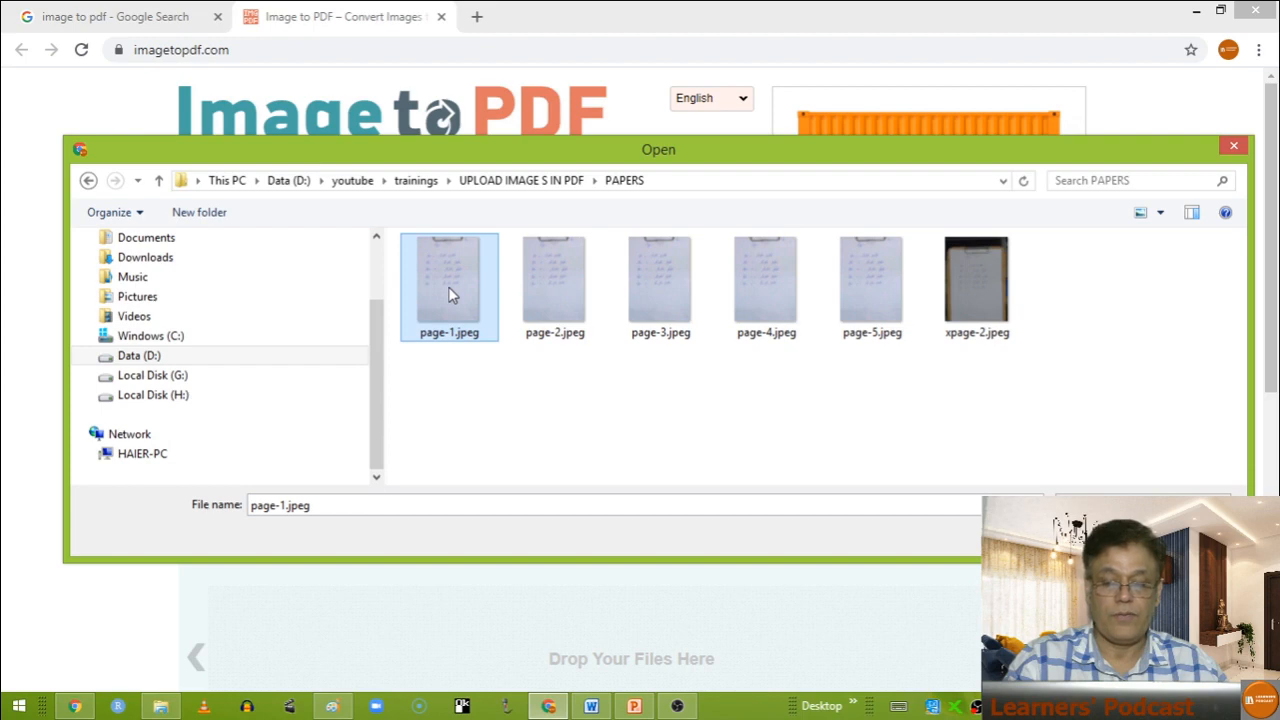
pyautogui.keyDown('ctrl'); pyautogui.click(556, 293); pyautogui.keyUp('ctrl')
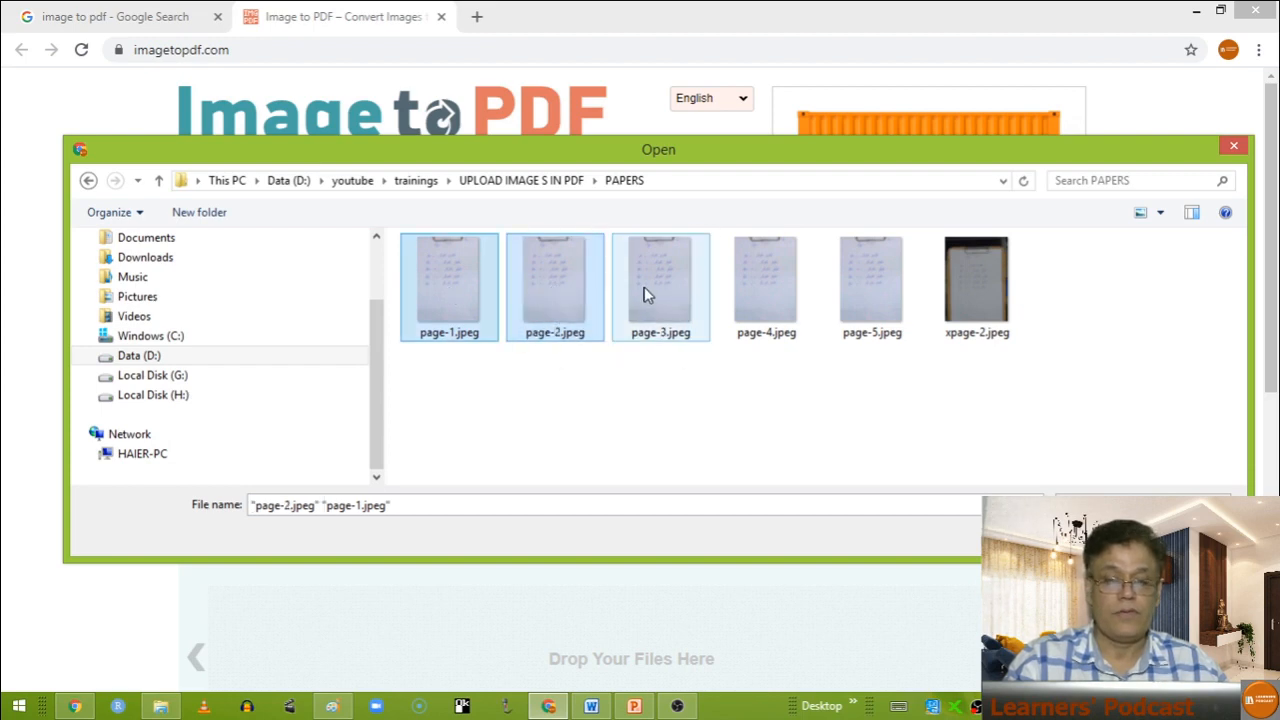
pyautogui.keyDown('ctrl'); pyautogui.click(648, 294); pyautogui.keyUp('ctrl')
pyautogui.keyDown('ctrl'); pyautogui.click(773, 293); pyautogui.keyUp('ctrl')
pyautogui.keyDown('ctrl'); pyautogui.click(865, 290); pyautogui.keyUp('ctrl')
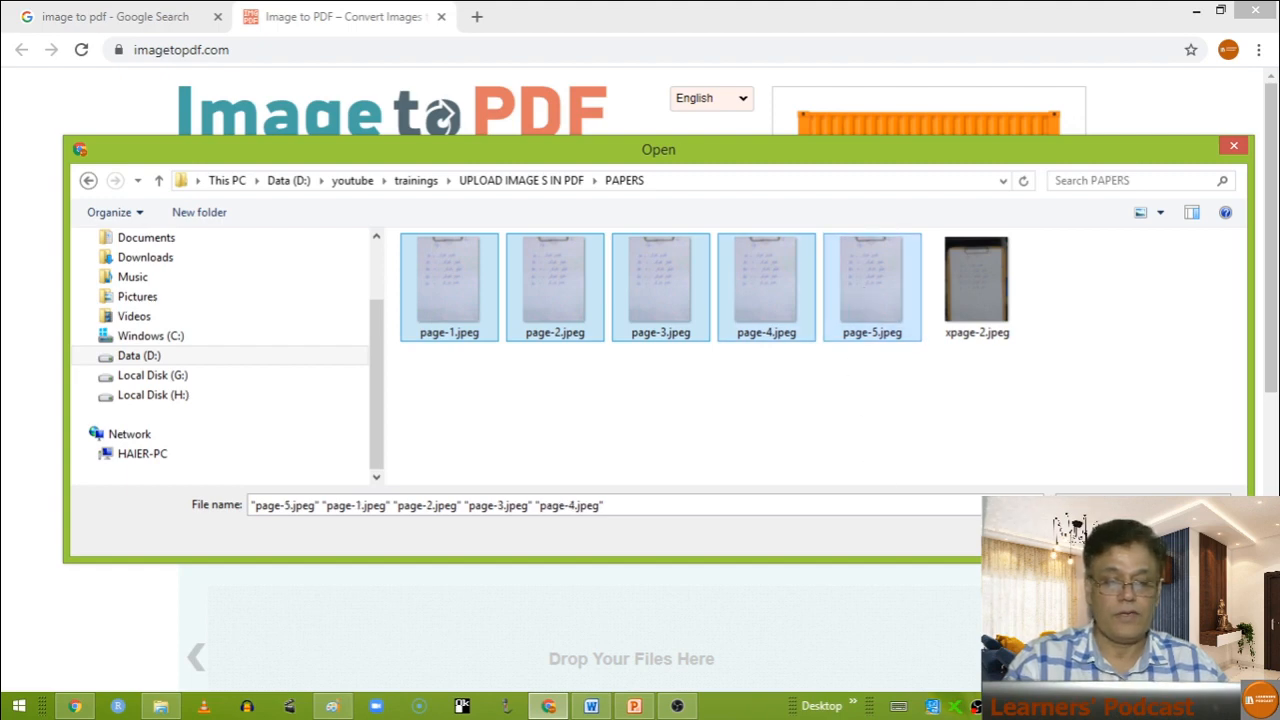
pyautogui.click(1104, 534)
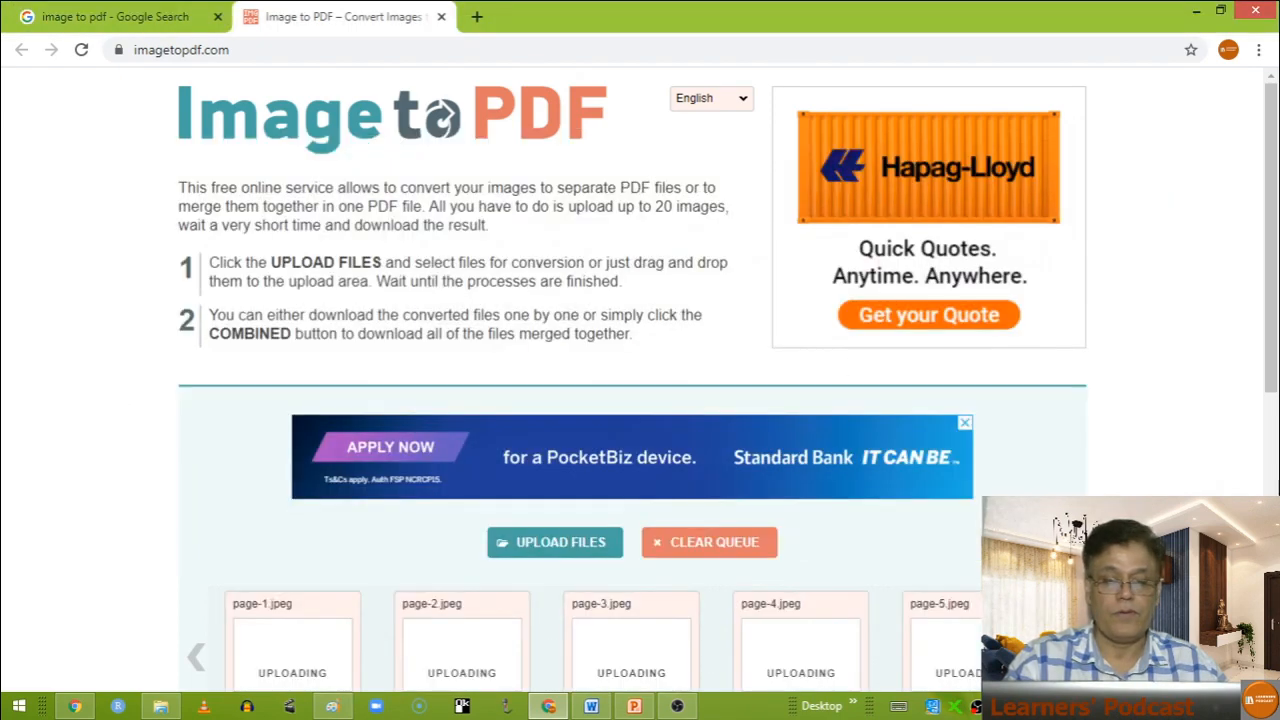
# Download the five uploaded page images merged together as one combined PDF
pyautogui.scroll(-1, 1104, 534)
pyautogui.scroll(-1, 780, 657)
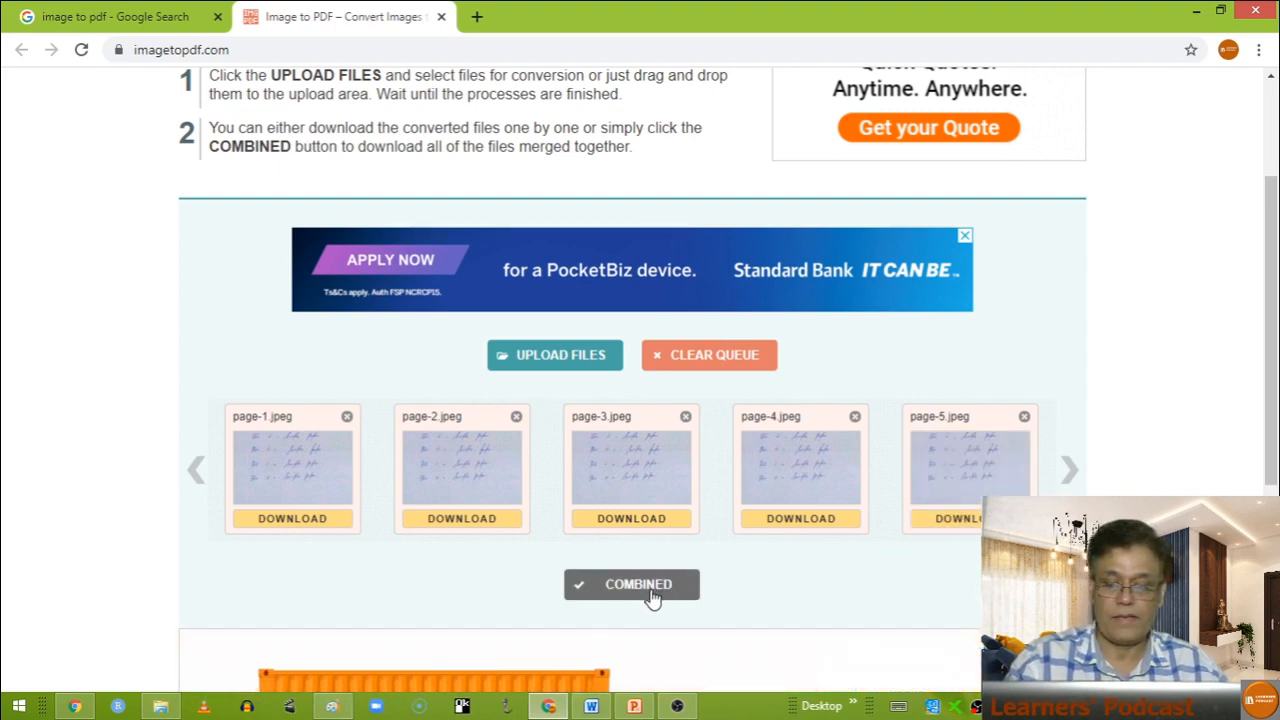
pyautogui.click(652, 597)
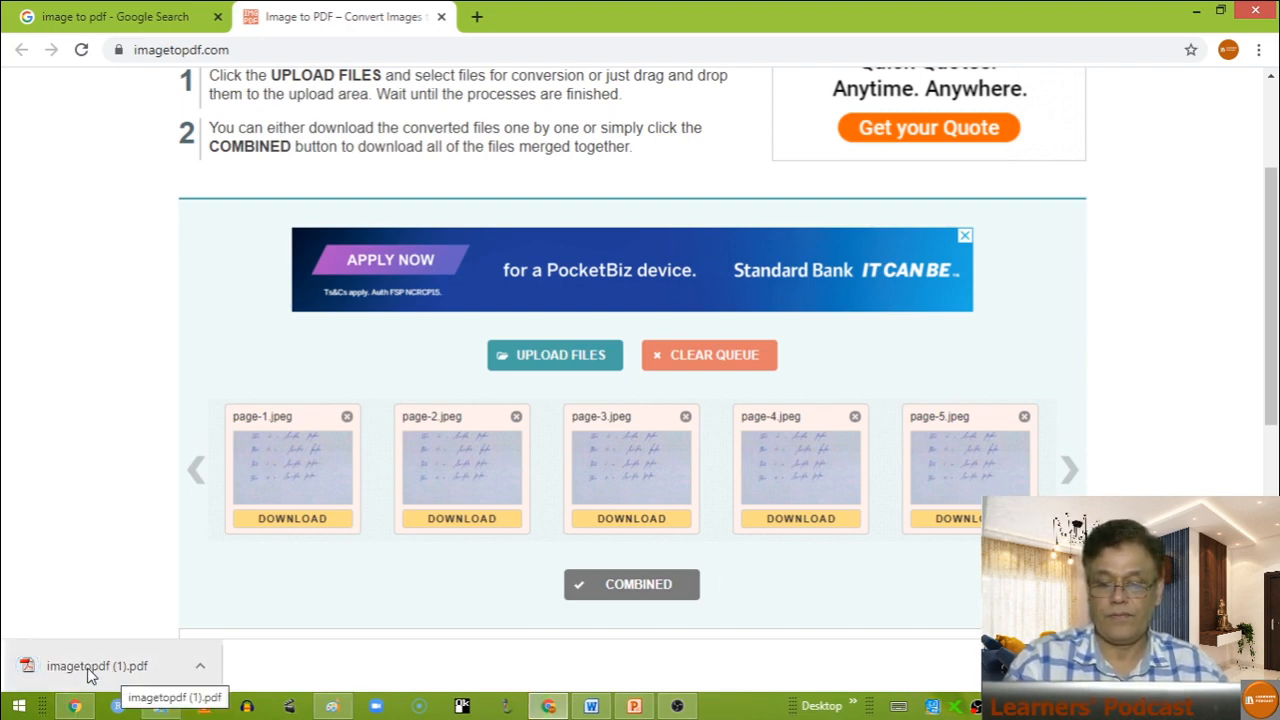
# Open the downloaded imagetopdf (1).pdf and look through its pages to check the order and quality of the scans
pyautogui.click(90, 675)
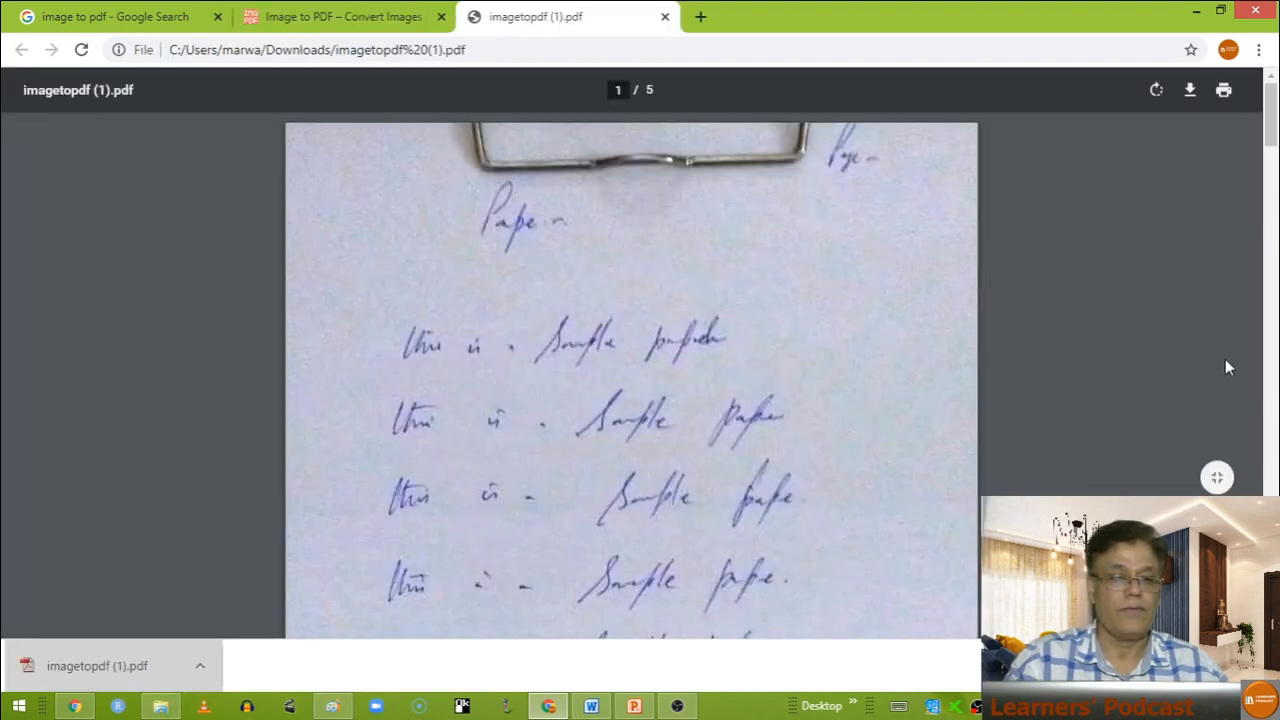
pyautogui.scroll(-20, 631, 400)
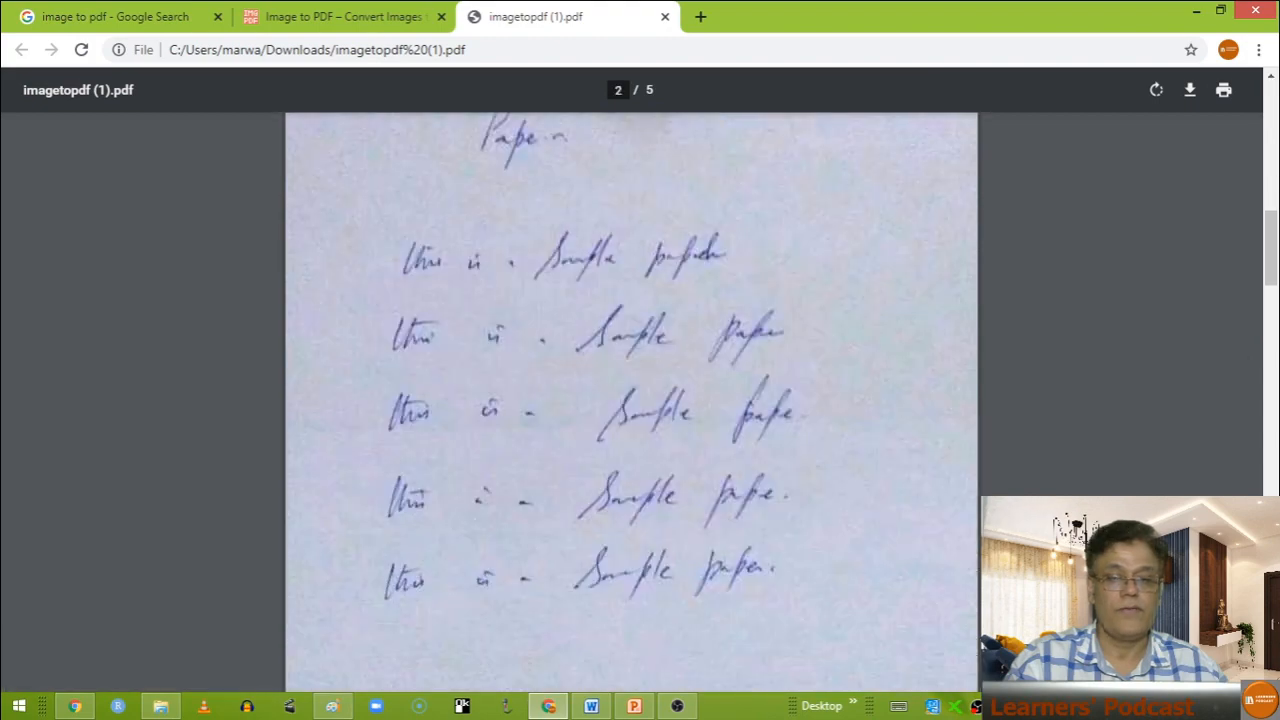
pyautogui.scroll(-5, 631, 400)
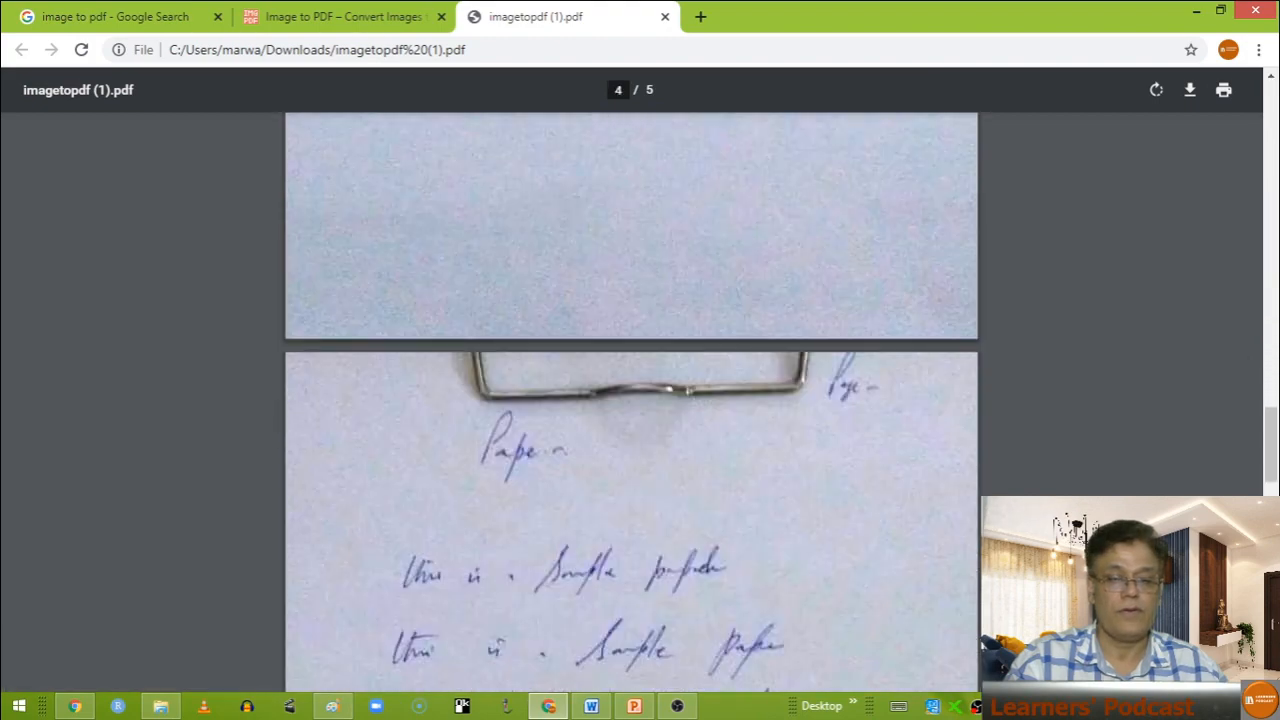
pyautogui.scroll(-5, 631, 400)
pyautogui.scroll(15, 1268, 180)
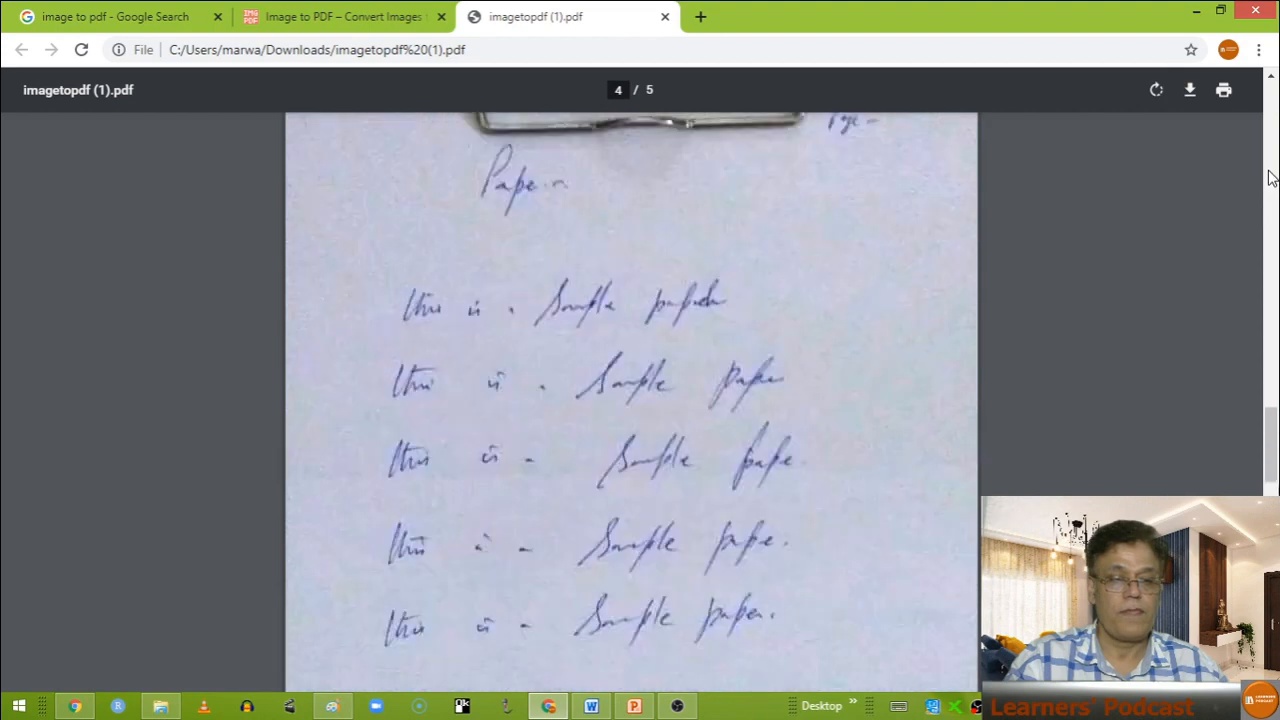
# Switch to the PAPERS folder in File Explorer and rename imagetopdf (1).pdf as yourname.pdf
pyautogui.click(160, 706)
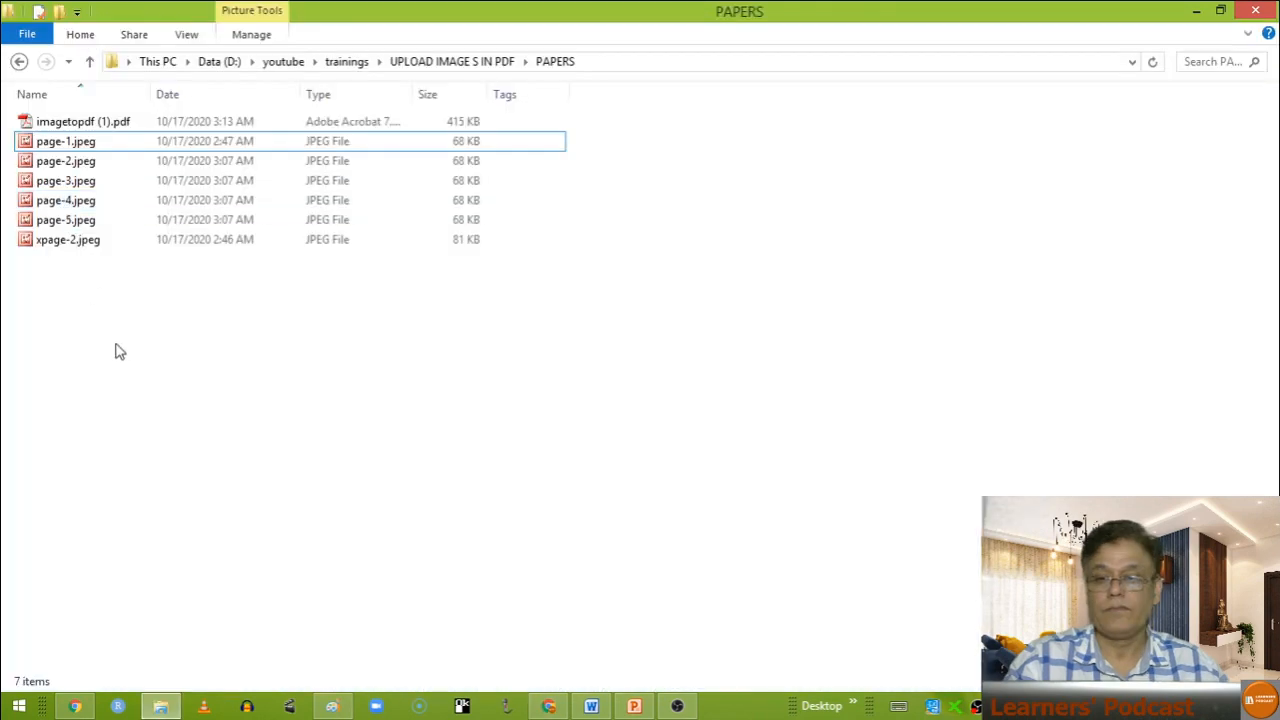
pyautogui.doubleClick(85, 124)
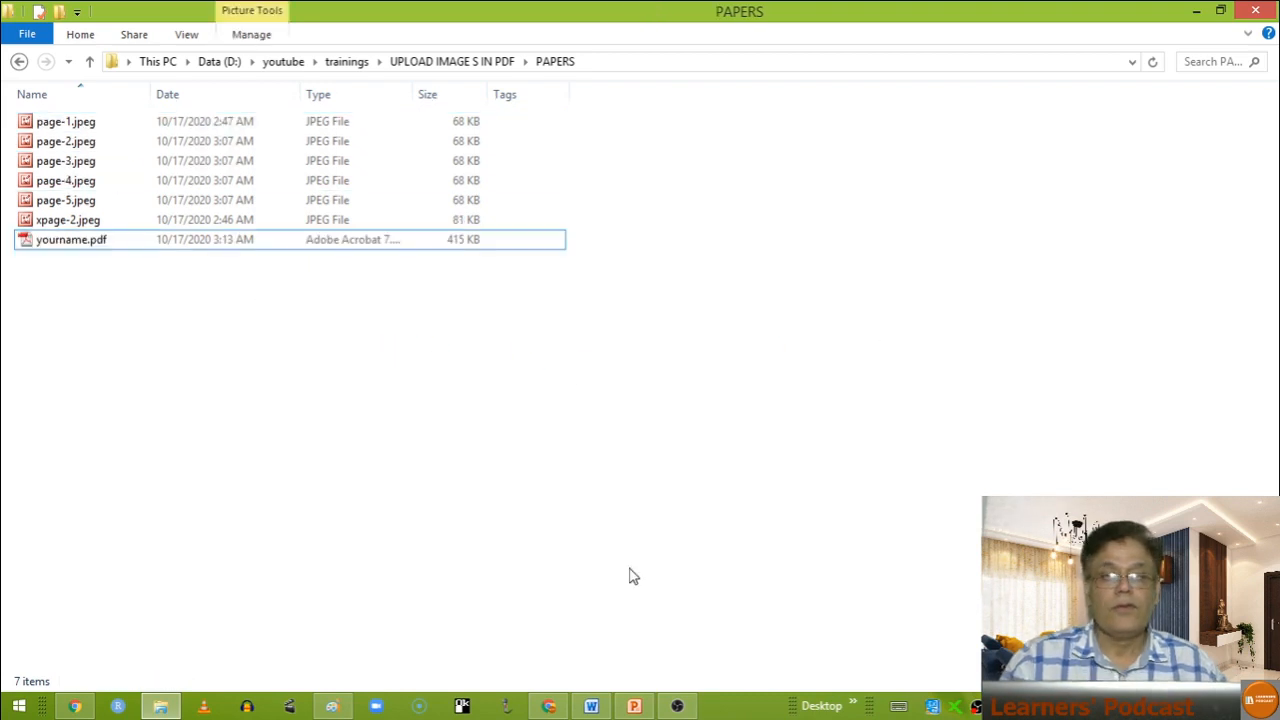